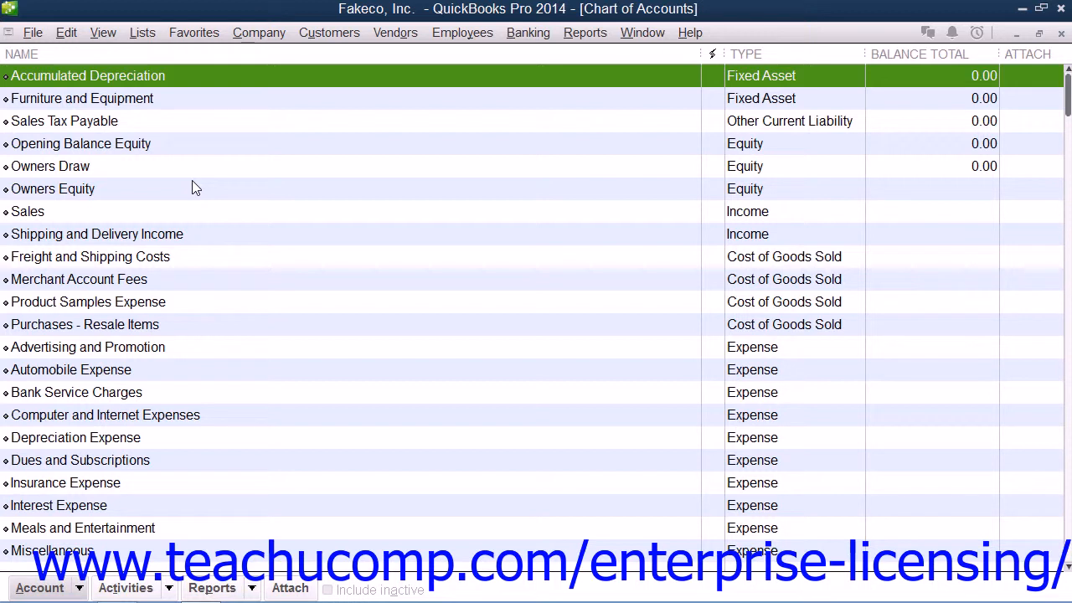
{"action": "left_click", "coordinate": [67, 589]}
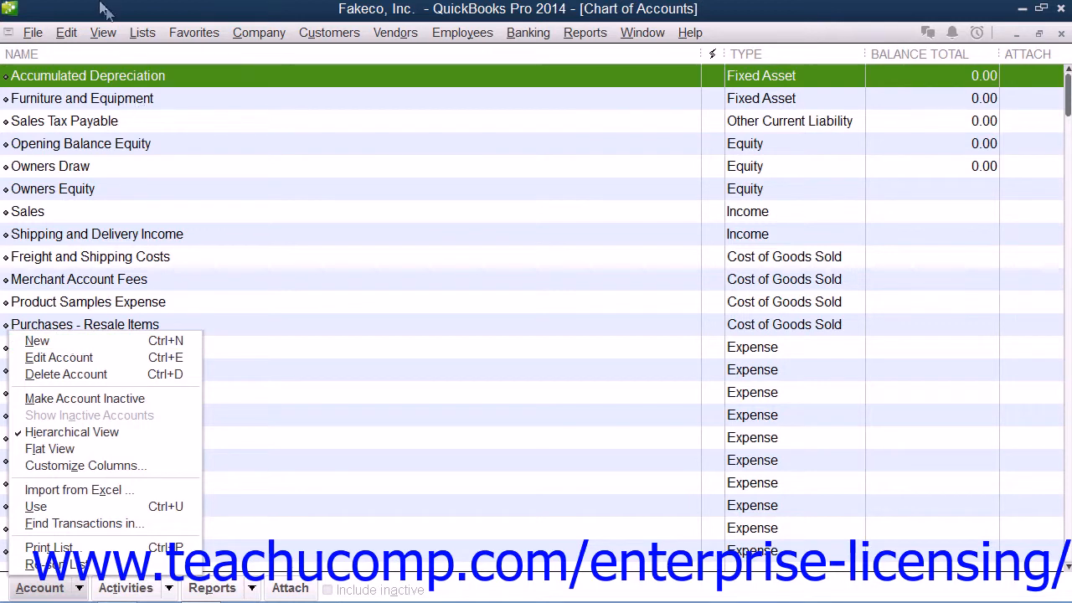
{"action": "left_click", "coordinate": [144, 34]}
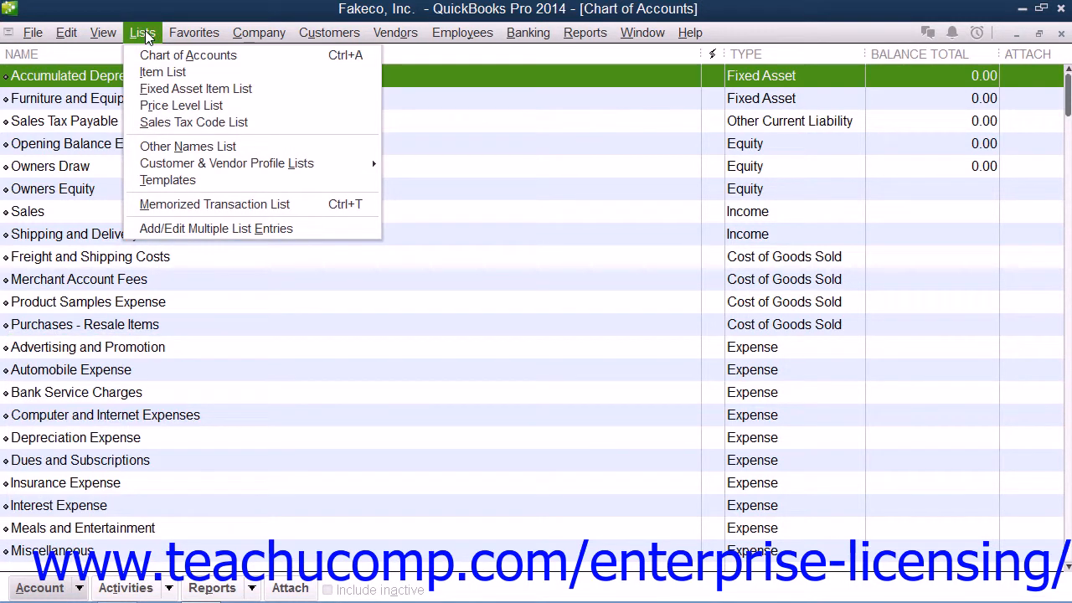
{"action": "left_click", "coordinate": [145, 31]}
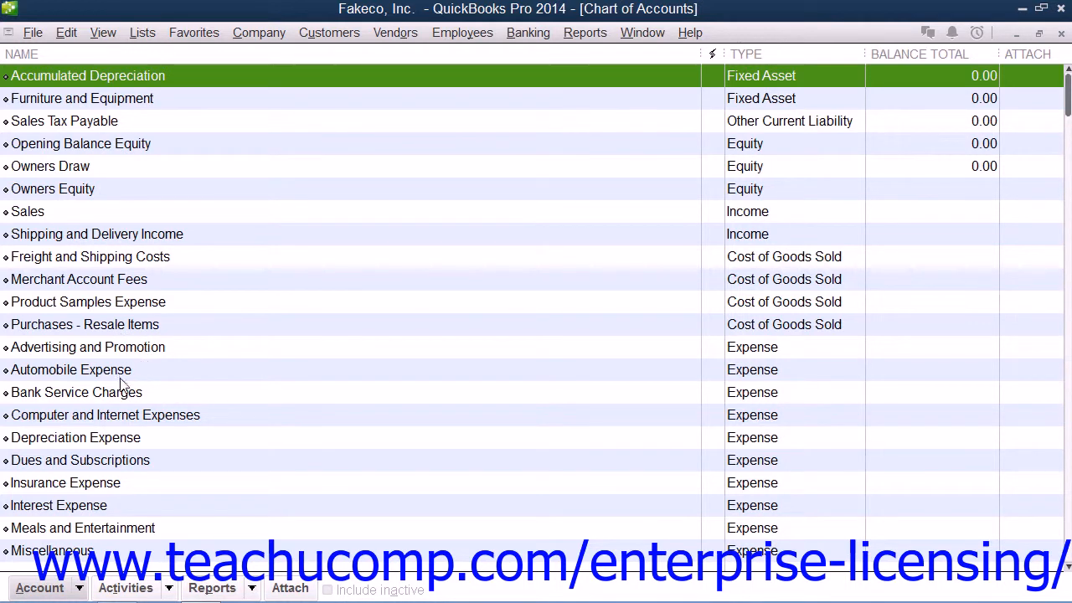
{"action": "left_click", "coordinate": [79, 590]}
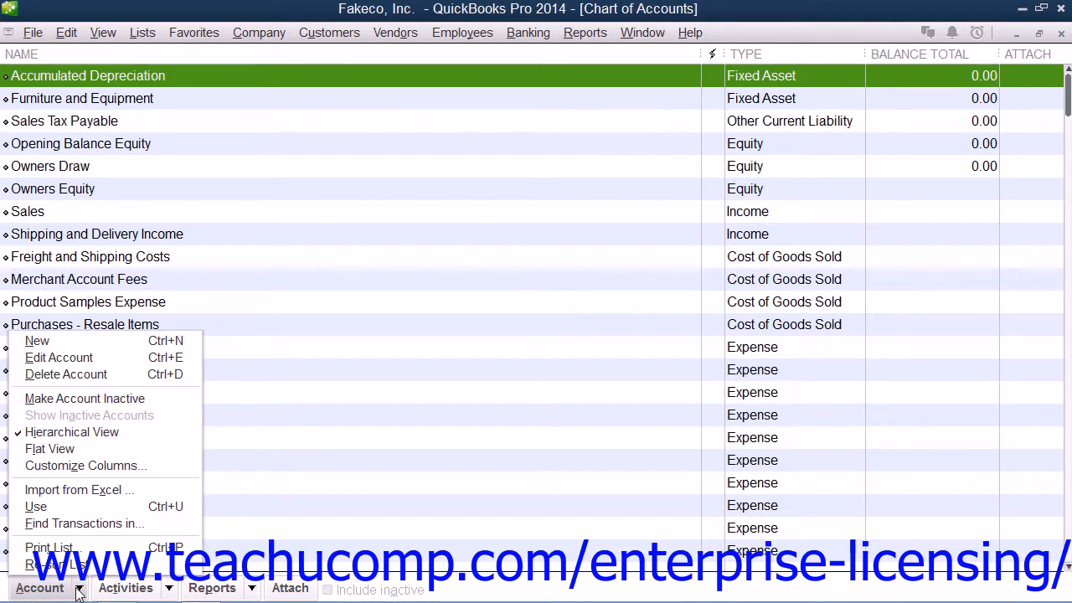
{"action": "left_click", "coordinate": [79, 589]}
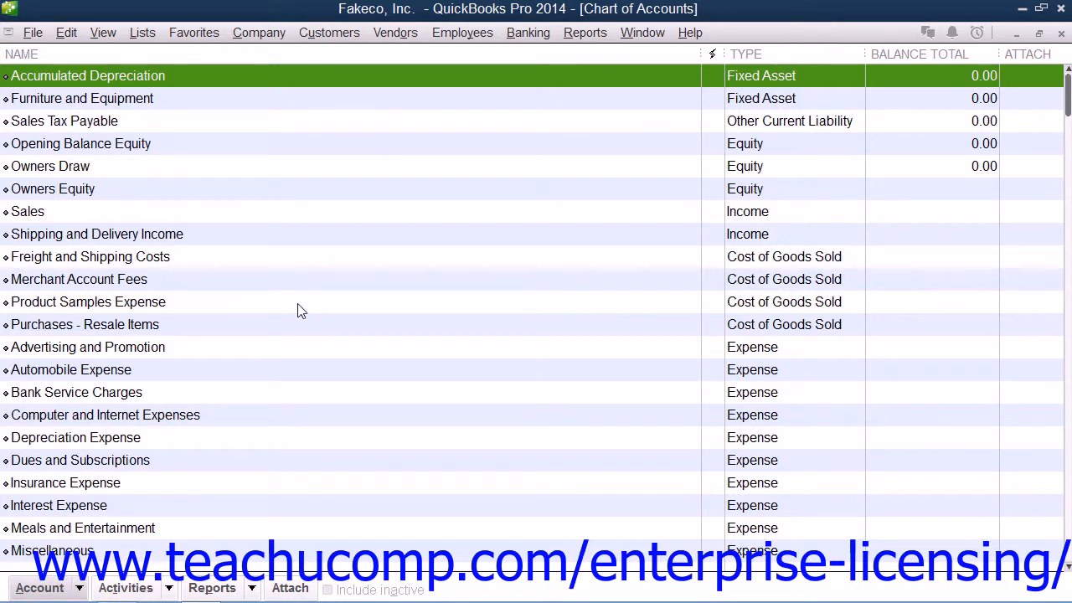
Open the Item List, look over the commands available for items, and close the list again.
{"action": "left_click", "coordinate": [142, 31]}
{"action": "left_click", "coordinate": [152, 72]}
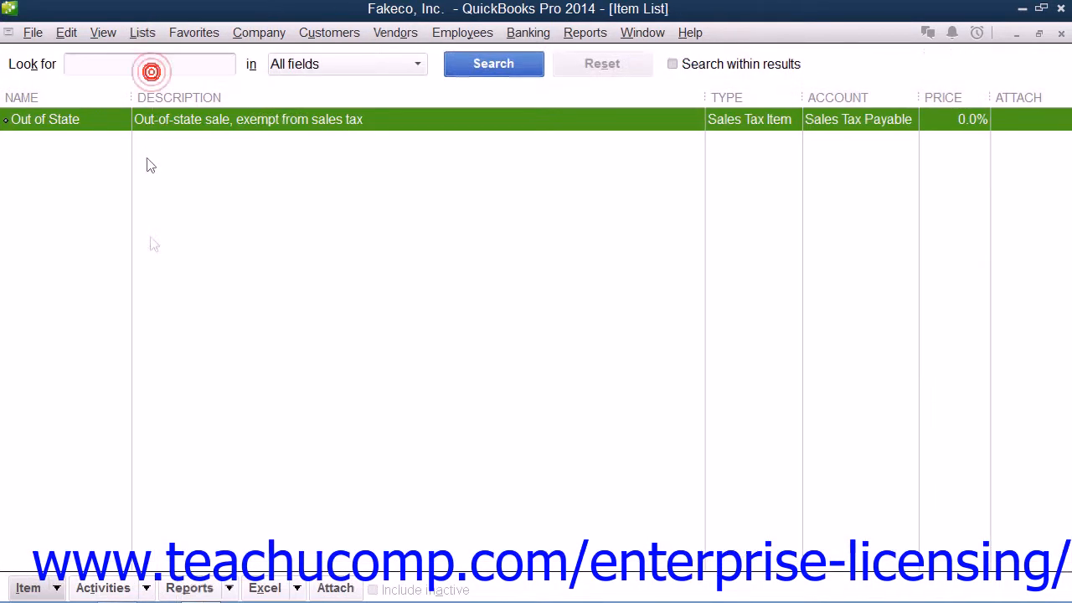
{"action": "left_click", "coordinate": [52, 588]}
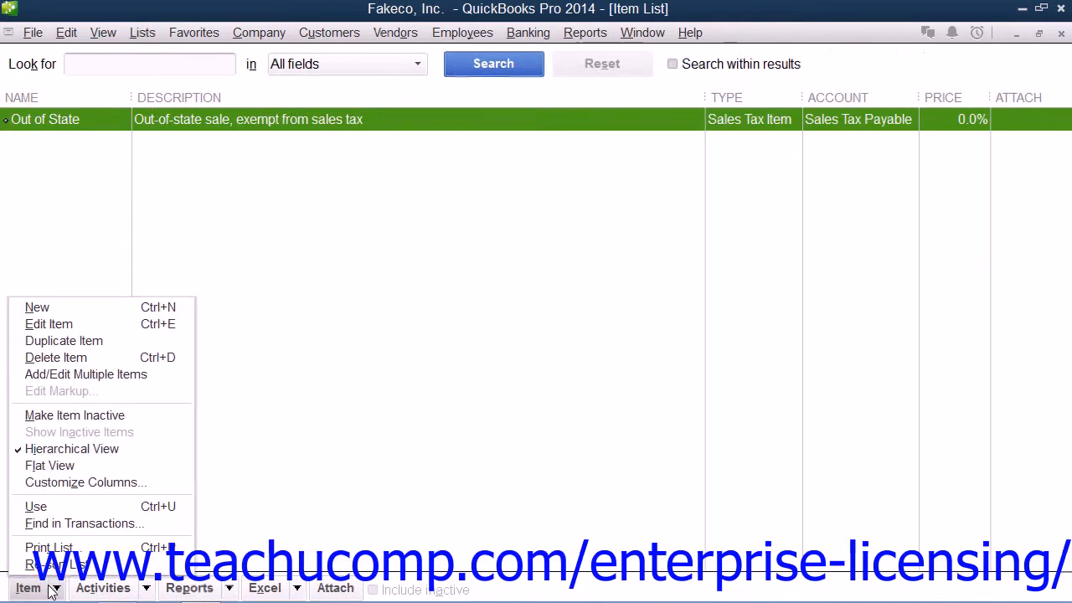
{"action": "left_click", "coordinate": [52, 589]}
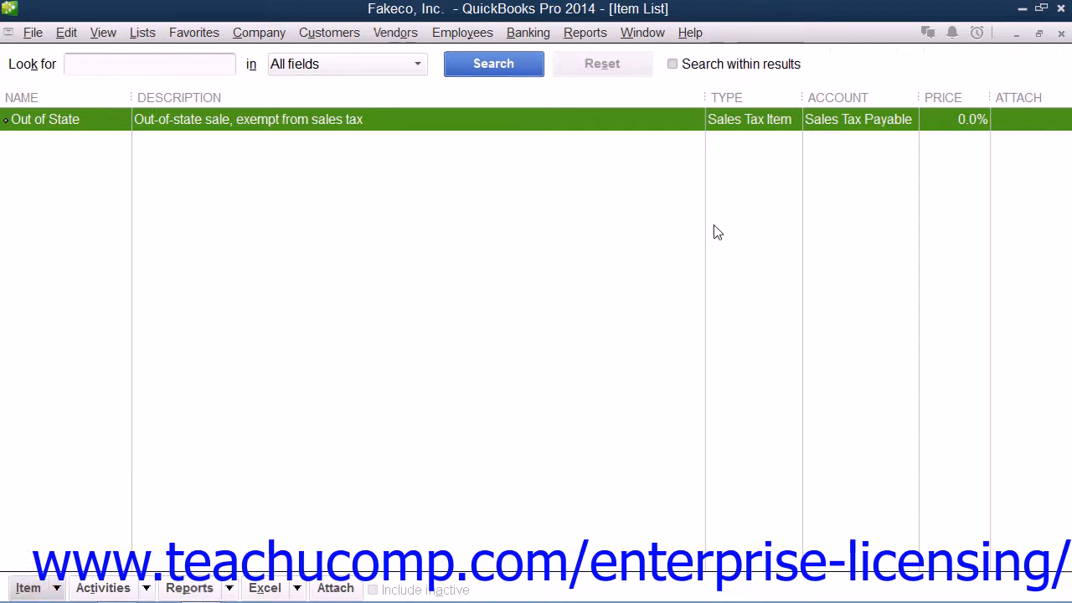
{"action": "left_click", "coordinate": [1061, 33]}
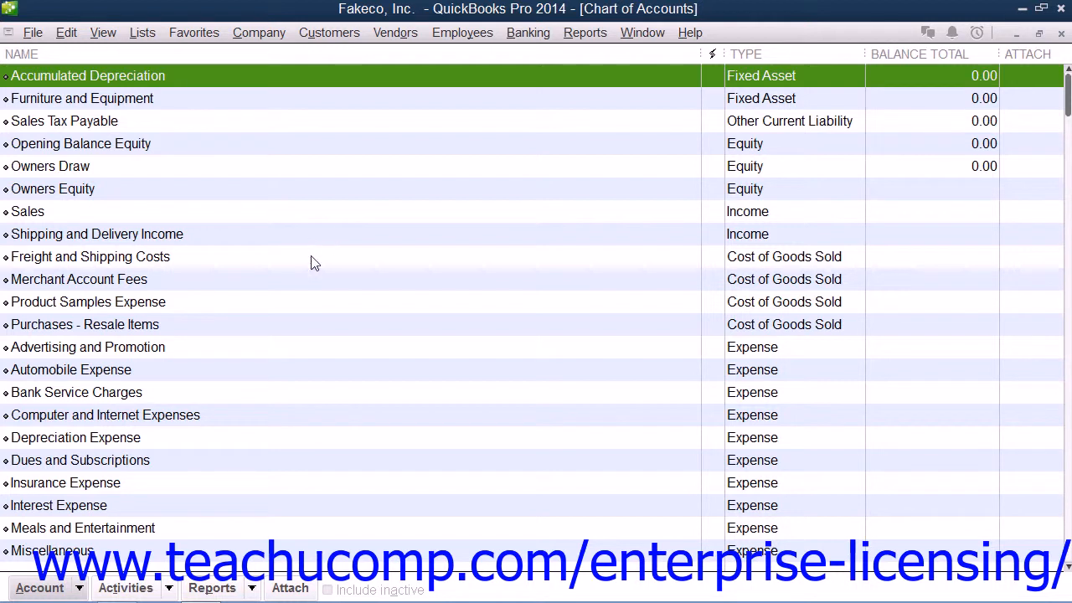
Start a new account in the chart of accounts with Bank as its account type.
{"action": "left_click", "coordinate": [56, 589]}
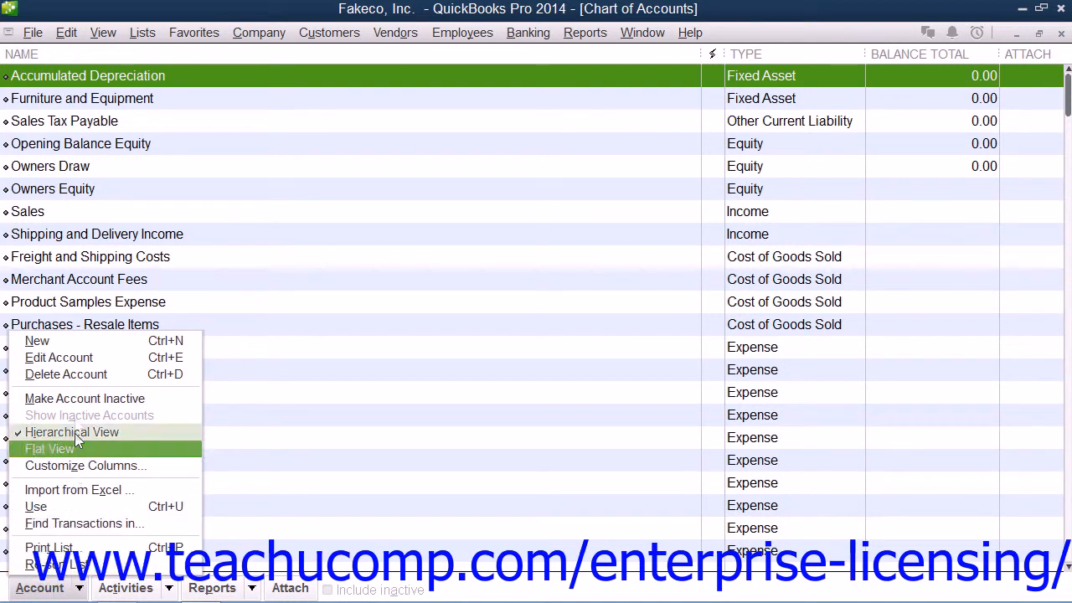
{"action": "left_click", "coordinate": [81, 346]}
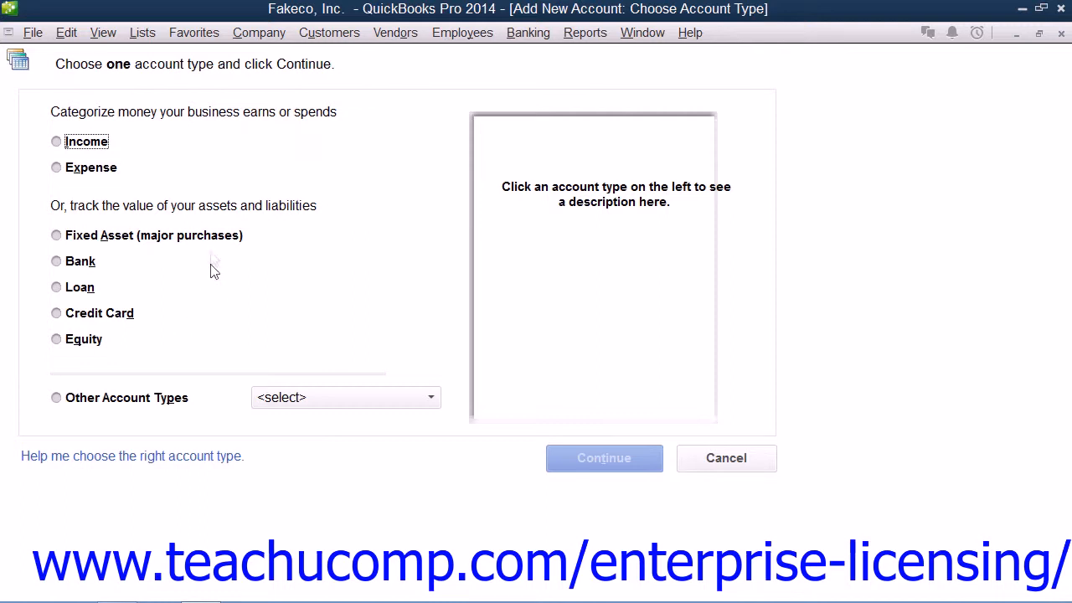
{"action": "left_click", "coordinate": [56, 262]}
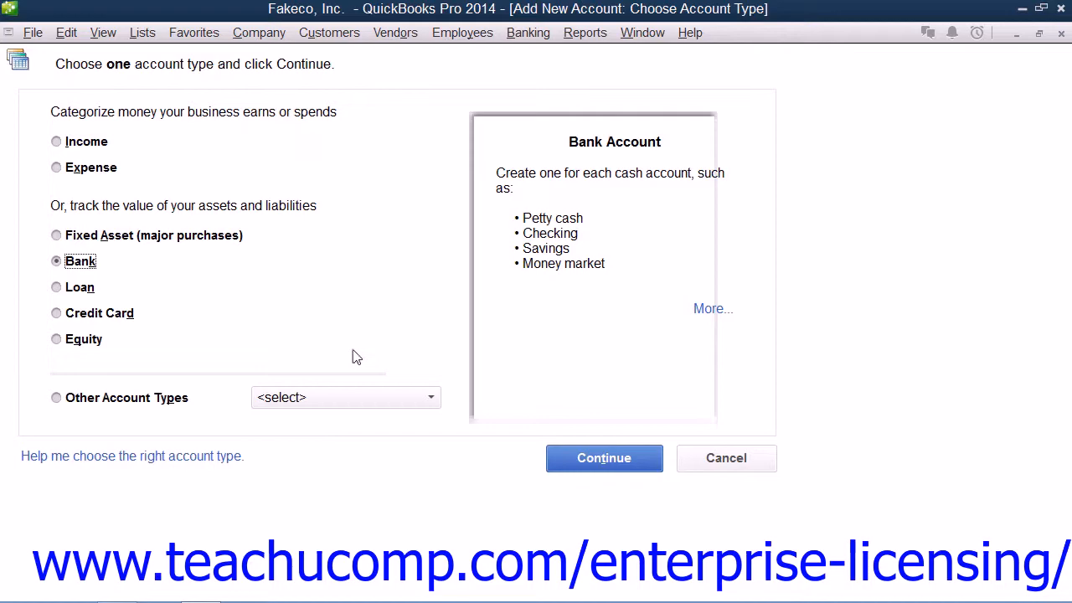
{"action": "left_click", "coordinate": [578, 461]}
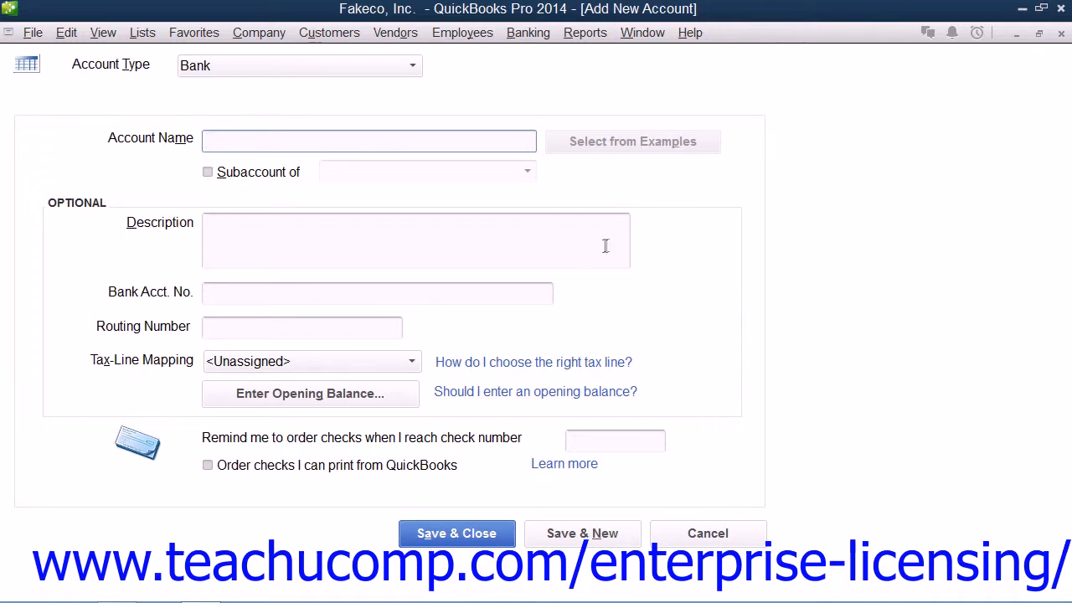
{"action": "left_click", "coordinate": [413, 66]}
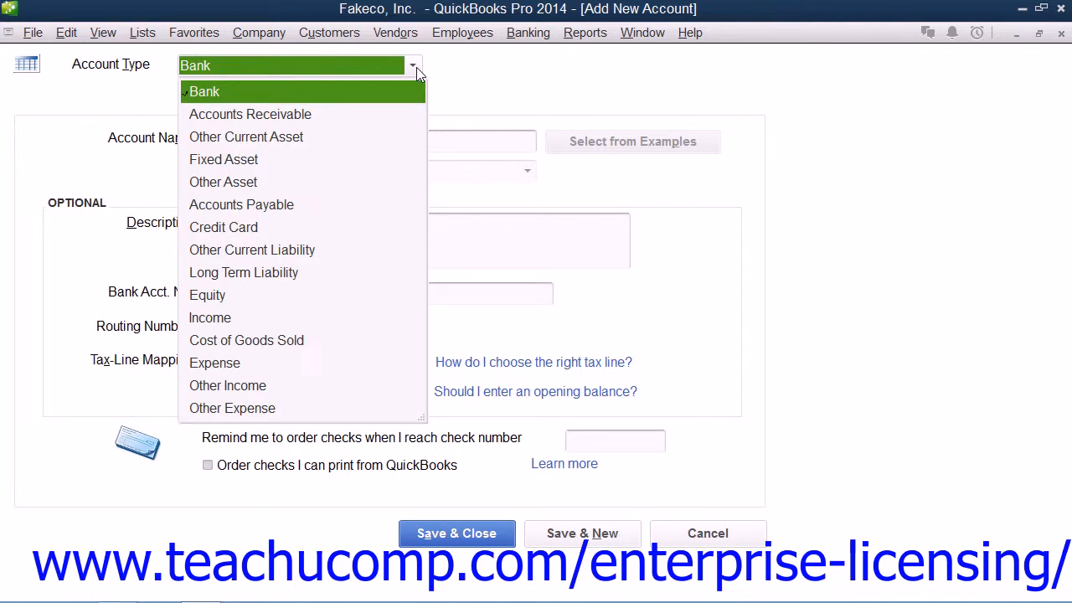
{"action": "left_click", "coordinate": [257, 101]}
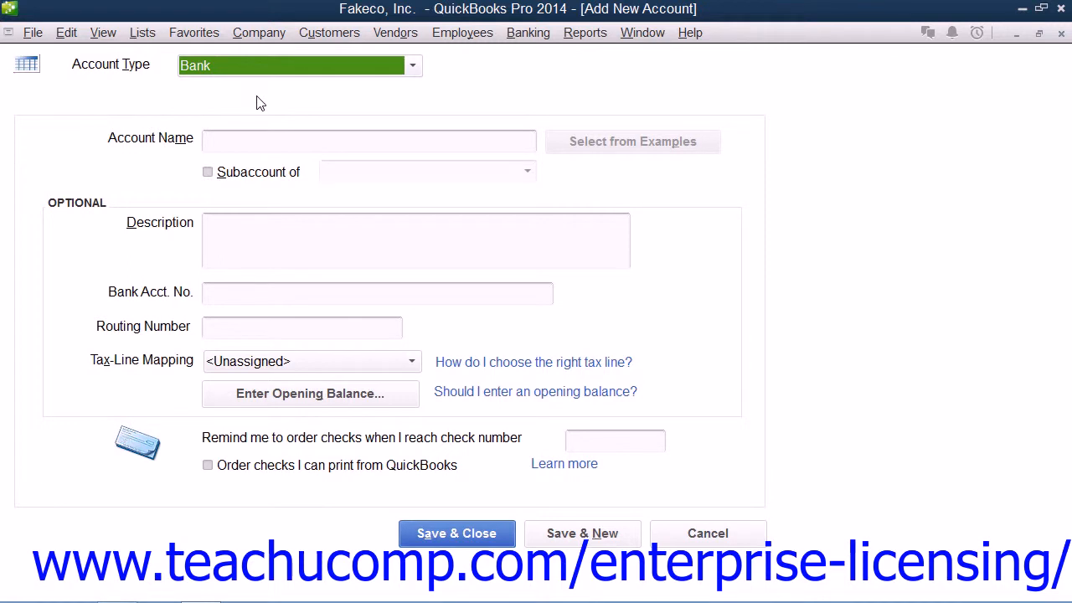
Name the new bank account Savings and save it with the optional fields blank, declining the bank feed setup.
{"action": "left_click", "coordinate": [233, 144]}
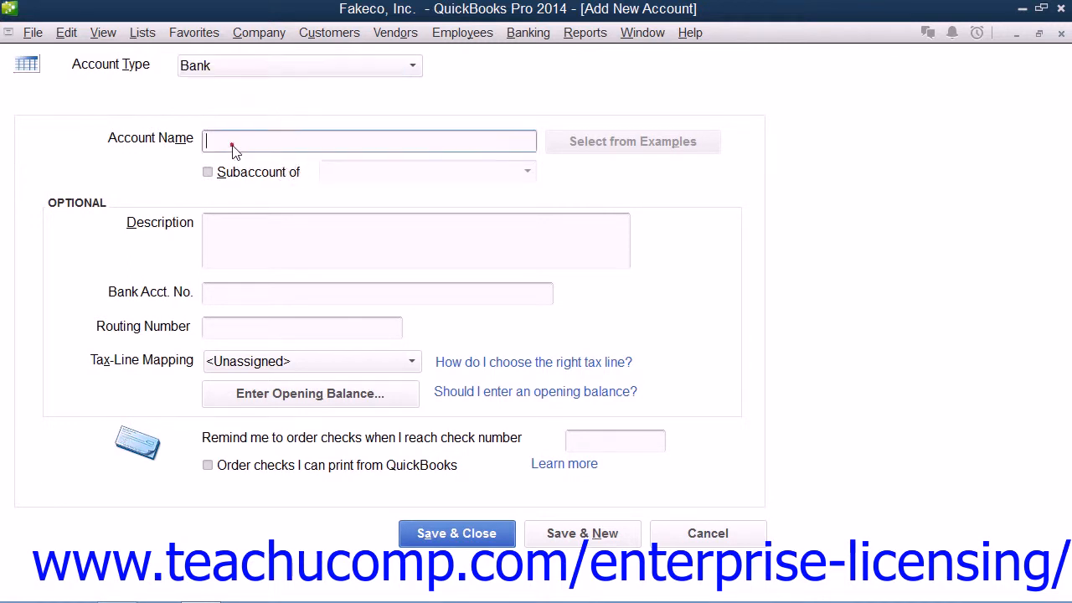
{"action": "type", "text": "Savings"}
{"action": "left_click", "coordinate": [235, 241]}
{"action": "left_click", "coordinate": [221, 297]}
{"action": "left_click", "coordinate": [215, 329]}
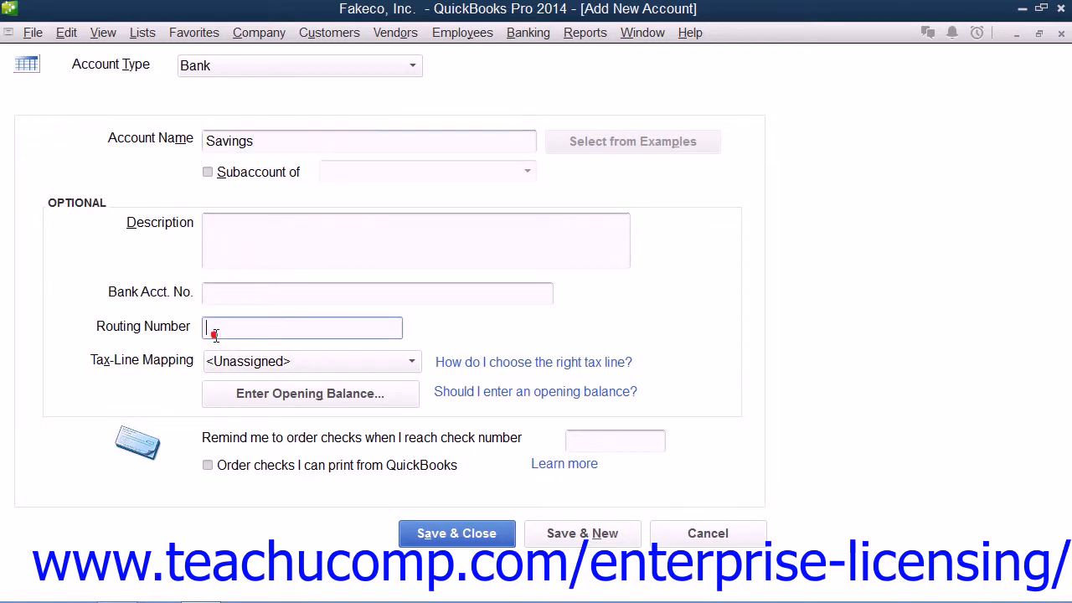
{"action": "left_click", "coordinate": [175, 366]}
{"action": "left_click", "coordinate": [456, 536]}
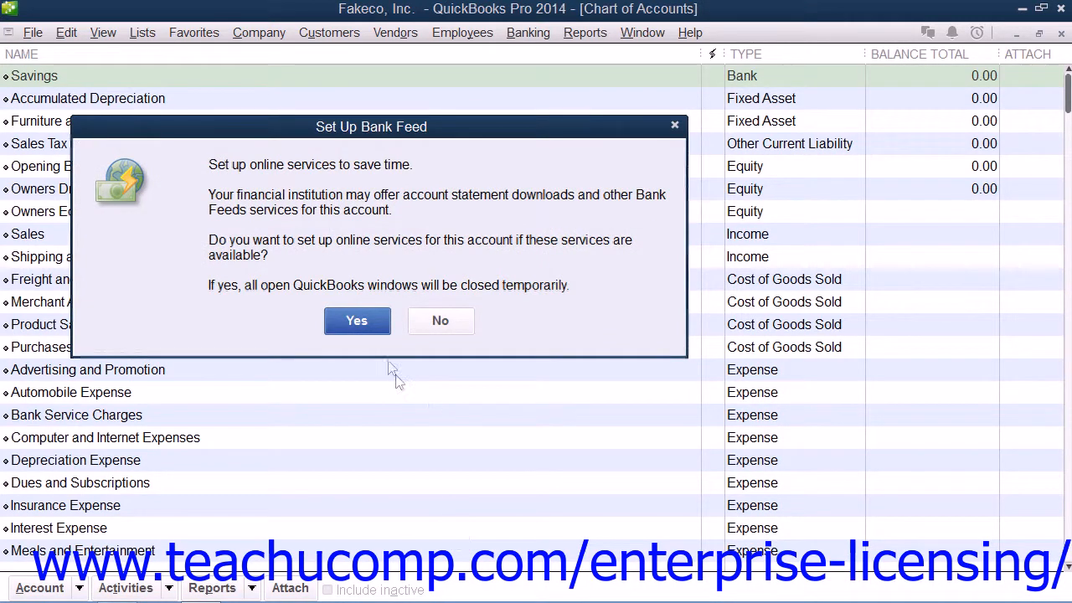
{"action": "left_click", "coordinate": [440, 321]}
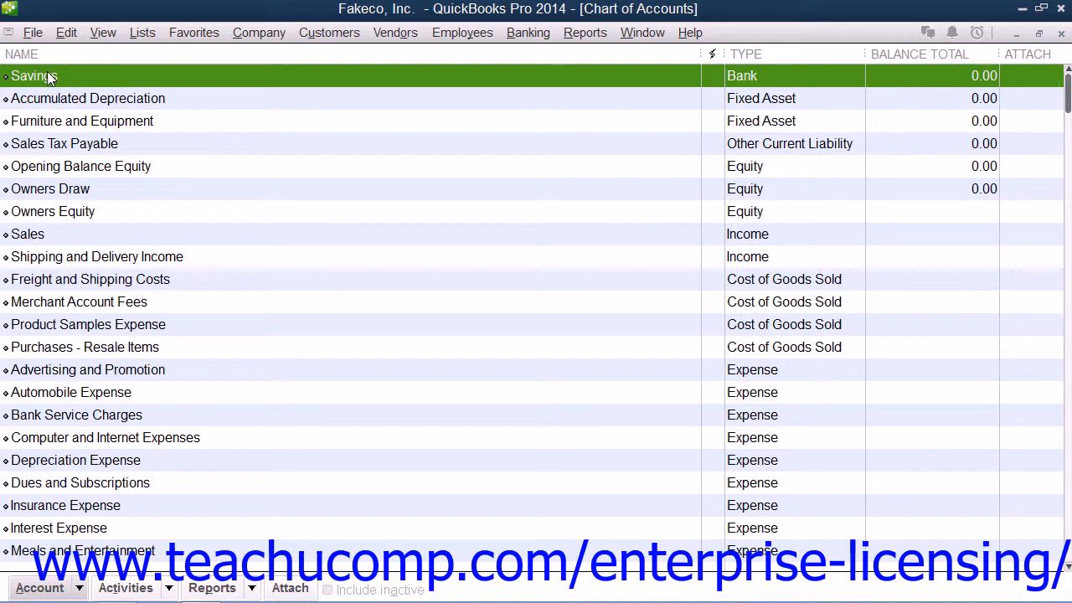
Open the Savings account for editing and view its opening balance entry form, leaving without entering anything.
{"action": "left_click", "coordinate": [40, 588]}
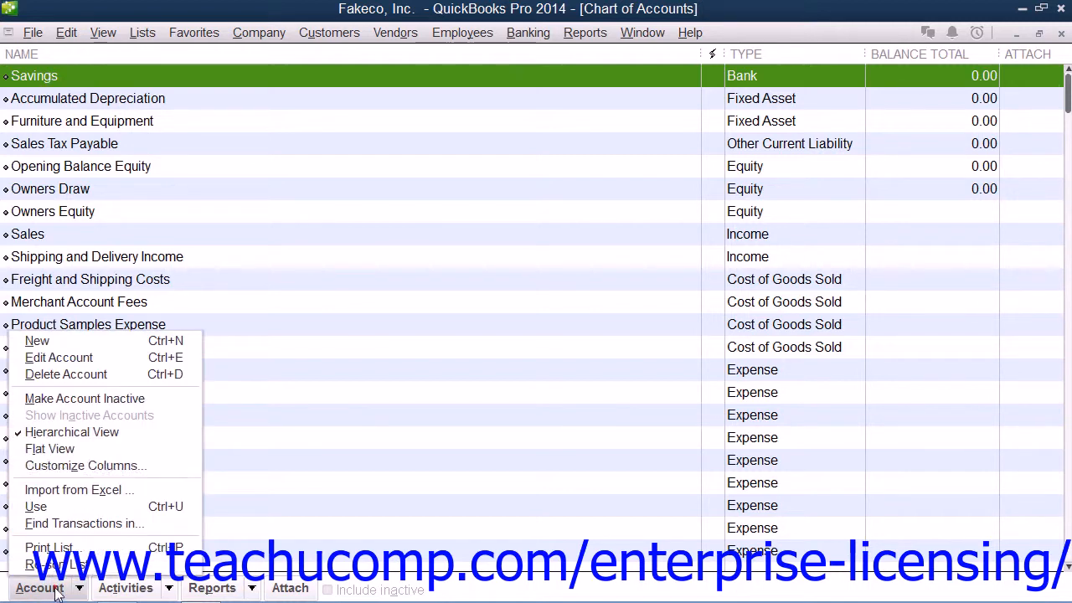
{"action": "left_click", "coordinate": [72, 357]}
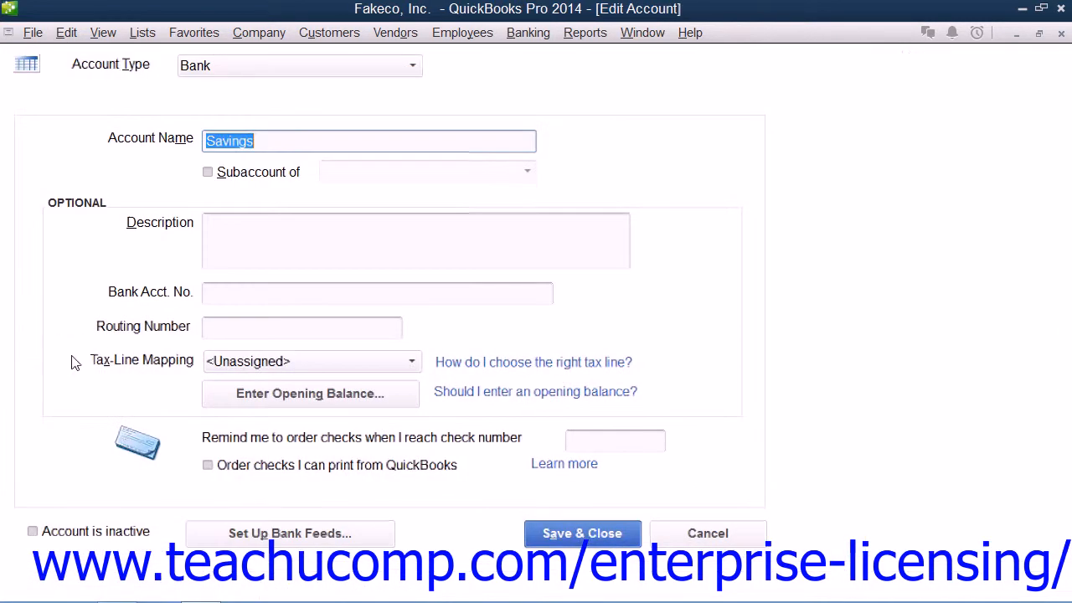
{"action": "left_click", "coordinate": [262, 406]}
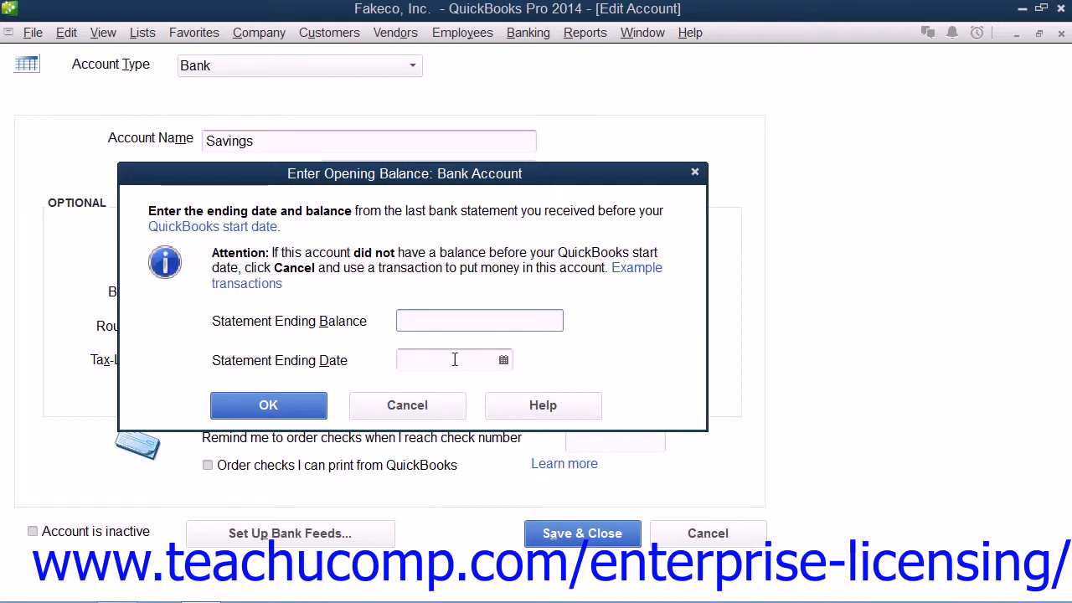
{"action": "left_click", "coordinate": [401, 322]}
{"action": "left_click", "coordinate": [416, 406]}
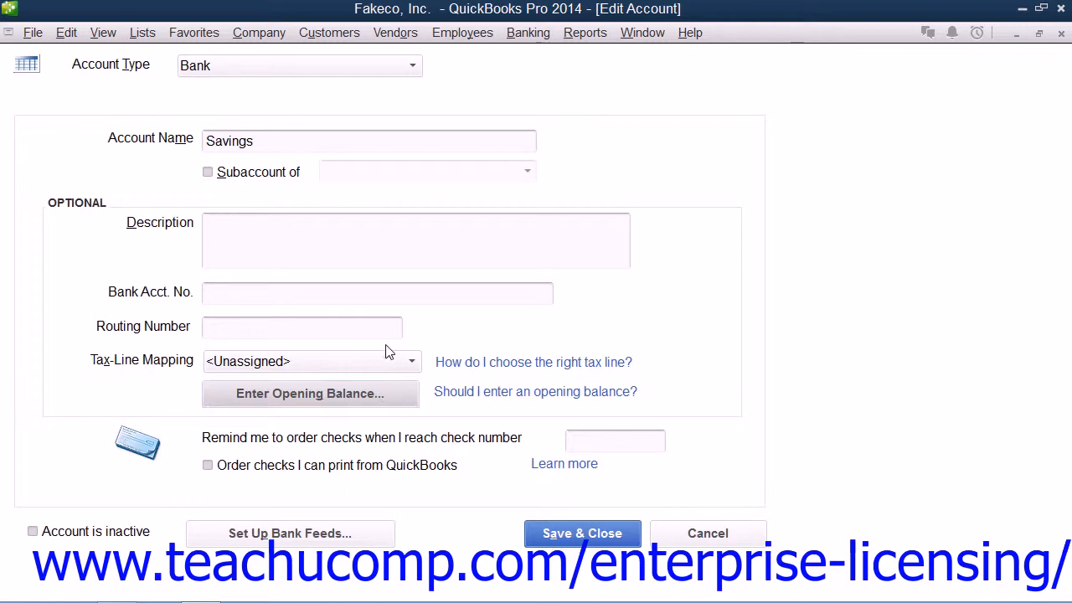
{"action": "left_click", "coordinate": [1061, 33]}
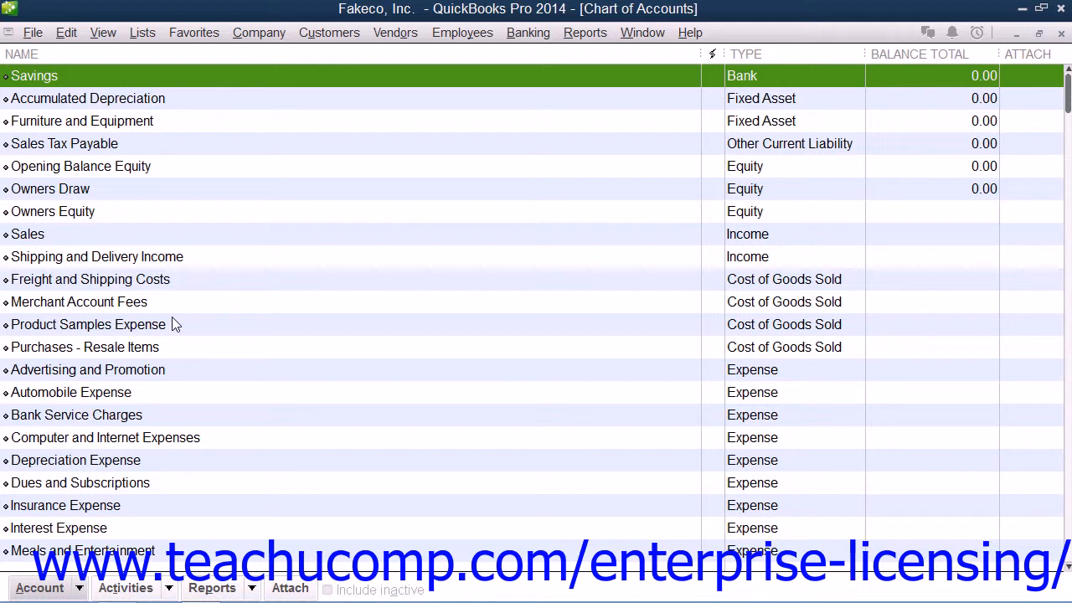
Start another new account in the chart of accounts with Expense as its account type.
{"action": "left_click", "coordinate": [100, 396]}
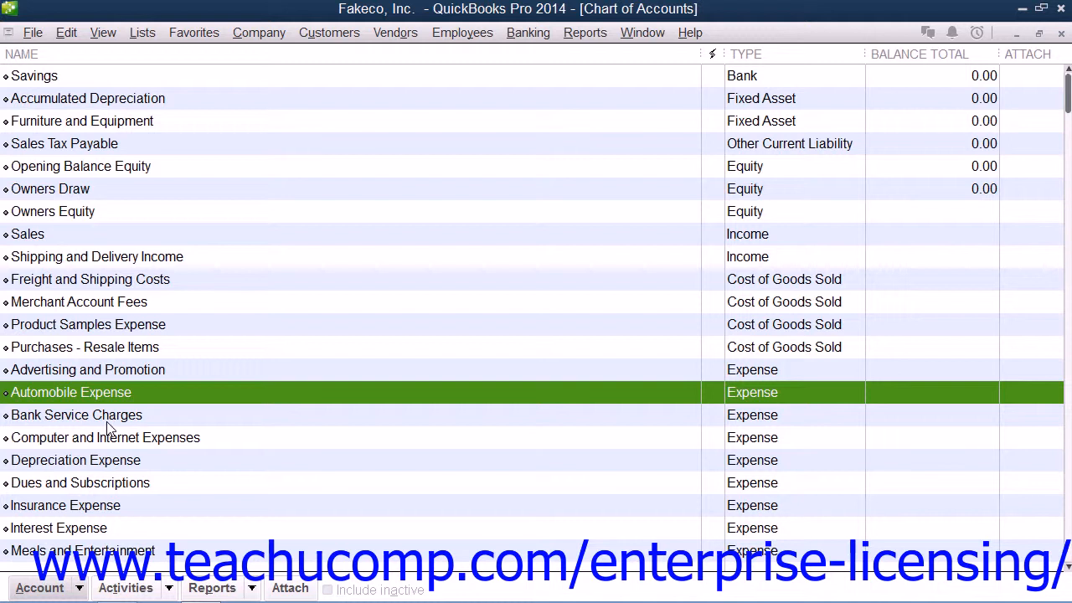
{"action": "left_click", "coordinate": [39, 587]}
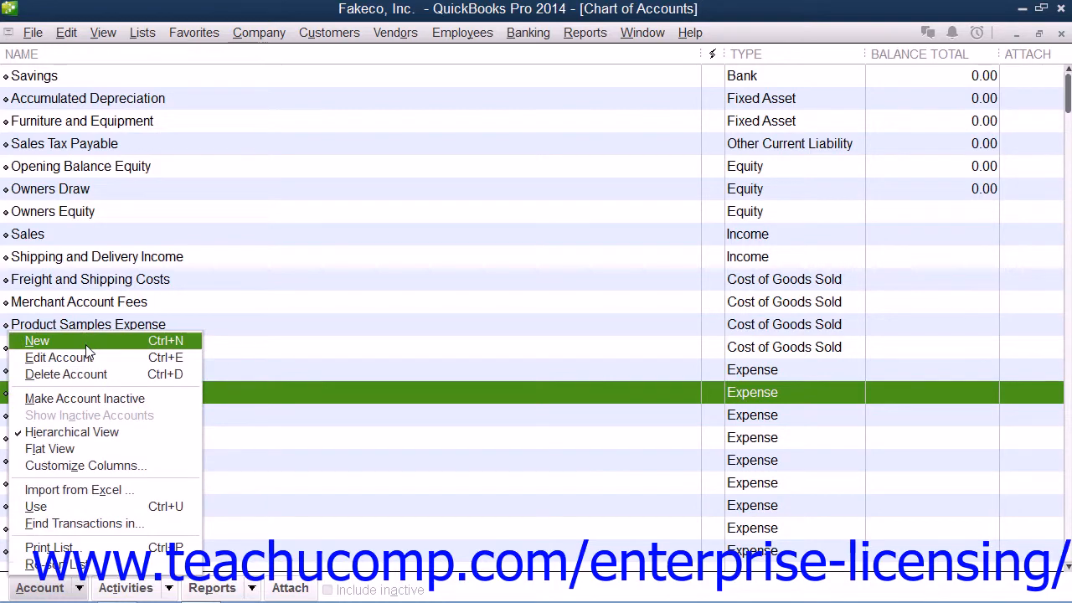
{"action": "left_click", "coordinate": [88, 342]}
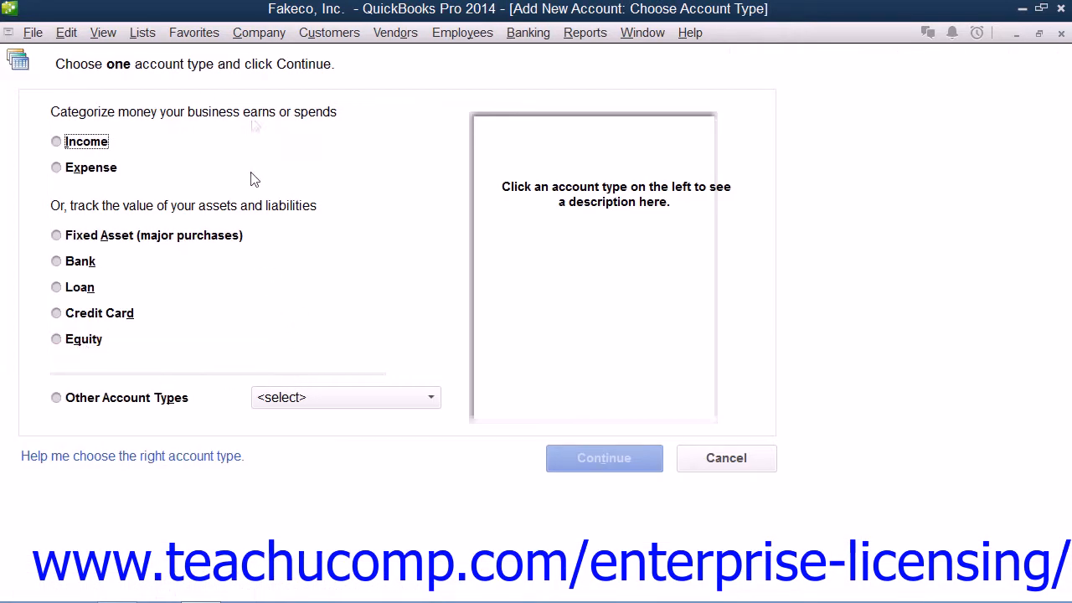
{"action": "left_click", "coordinate": [80, 168]}
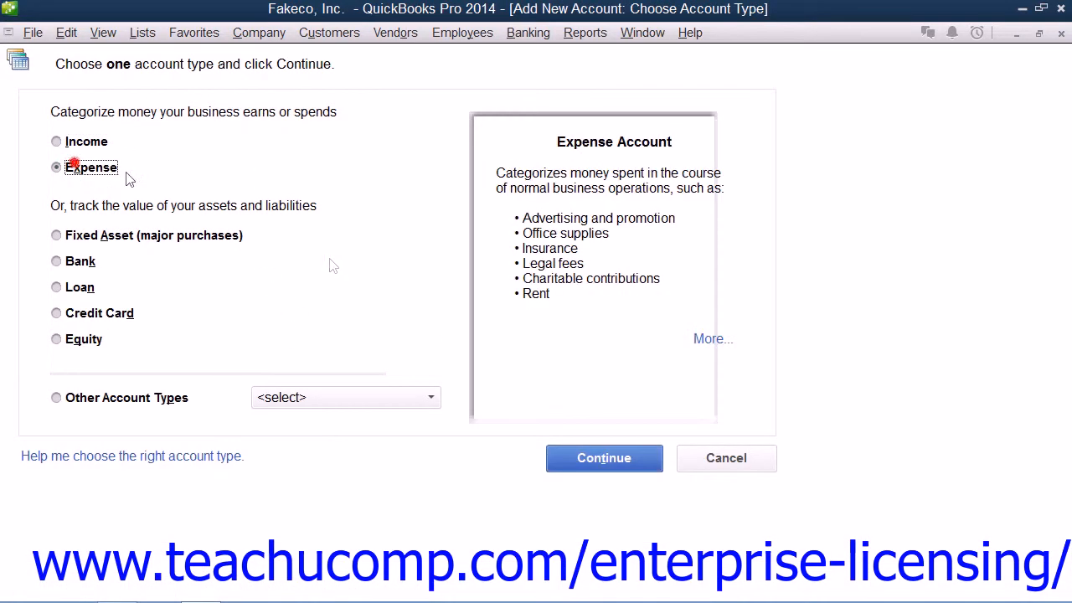
{"action": "left_click", "coordinate": [599, 457]}
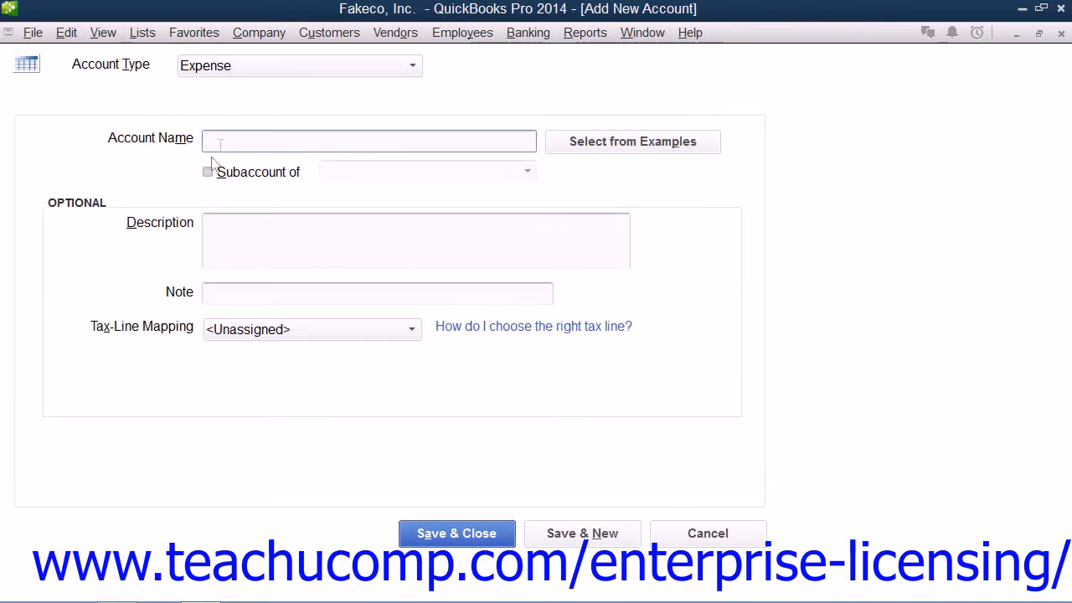
Name the expense account Gas, make it a subaccount of Automobile Expense, and save it to the chart of accounts.
{"action": "type", "text": "Gas"}
{"action": "left_click", "coordinate": [226, 176]}
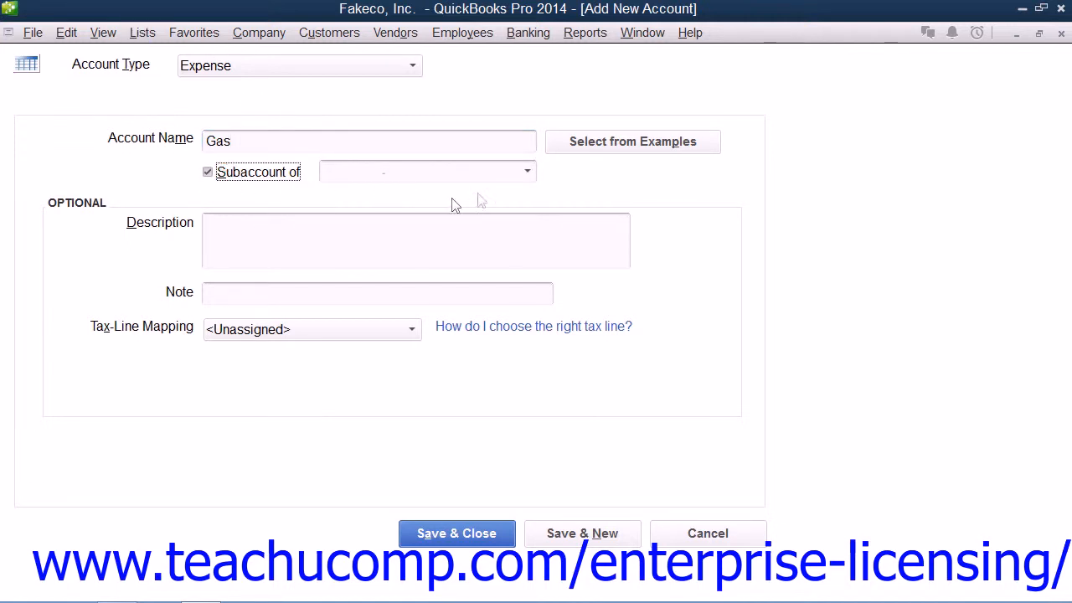
{"action": "left_click", "coordinate": [527, 173]}
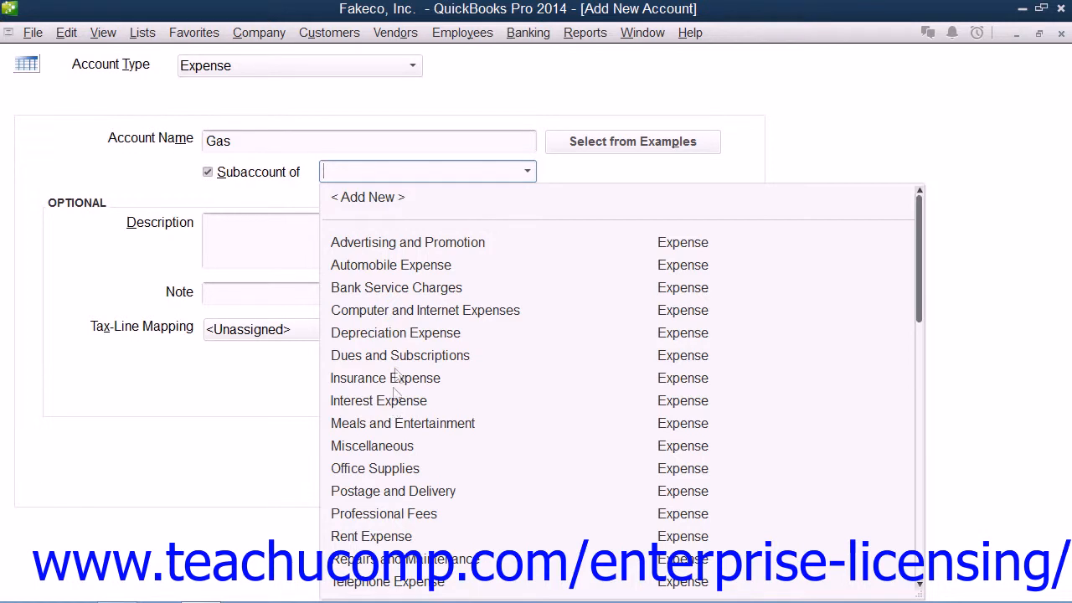
{"action": "left_click", "coordinate": [390, 261]}
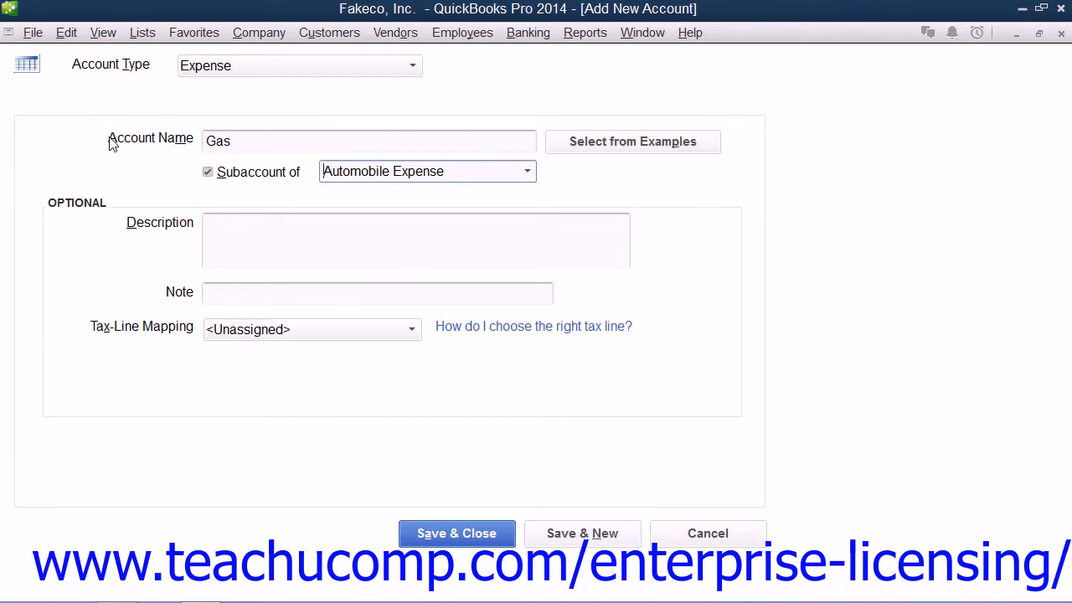
{"action": "left_click", "coordinate": [443, 533]}
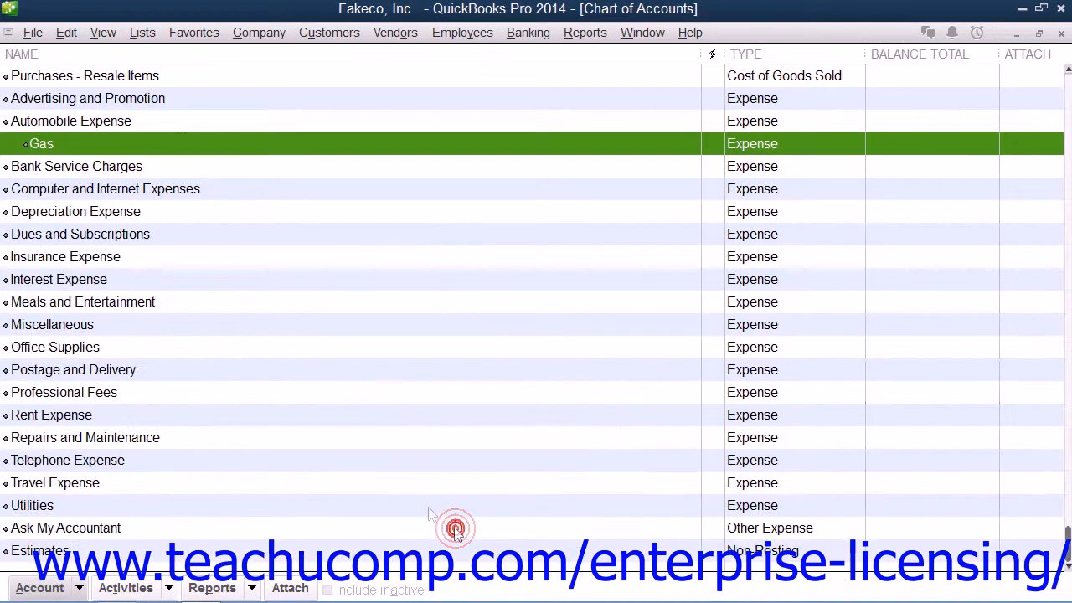
{"action": "left_click", "coordinate": [41, 143]}
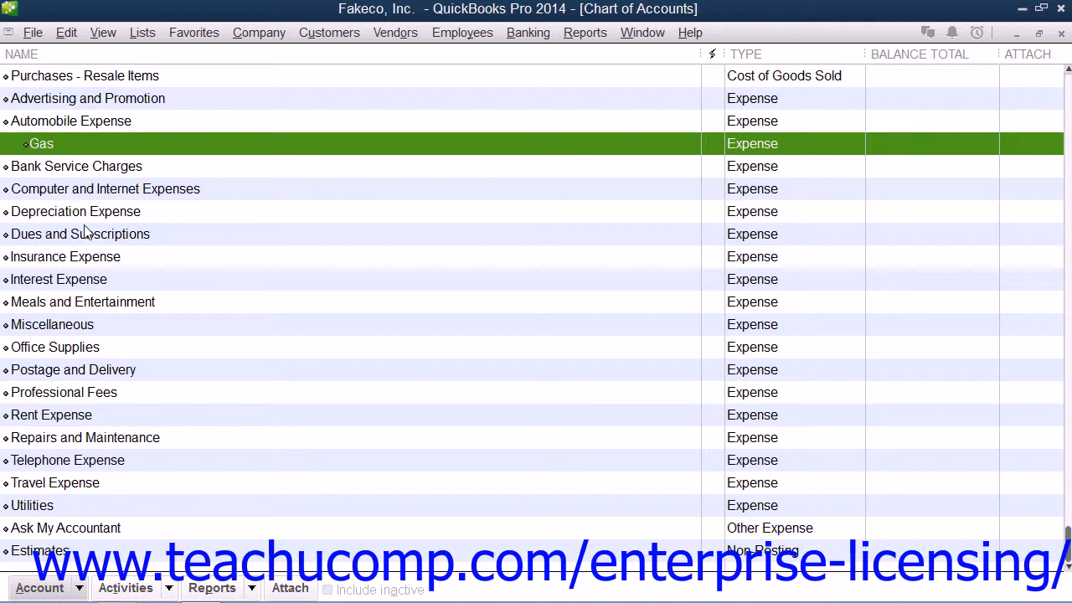
Open the Savings bank account for editing to view its details, and leave without changing anything.
{"action": "scroll", "coordinate": [114, 248], "scroll_direction": "up", "scroll_amount": 3}
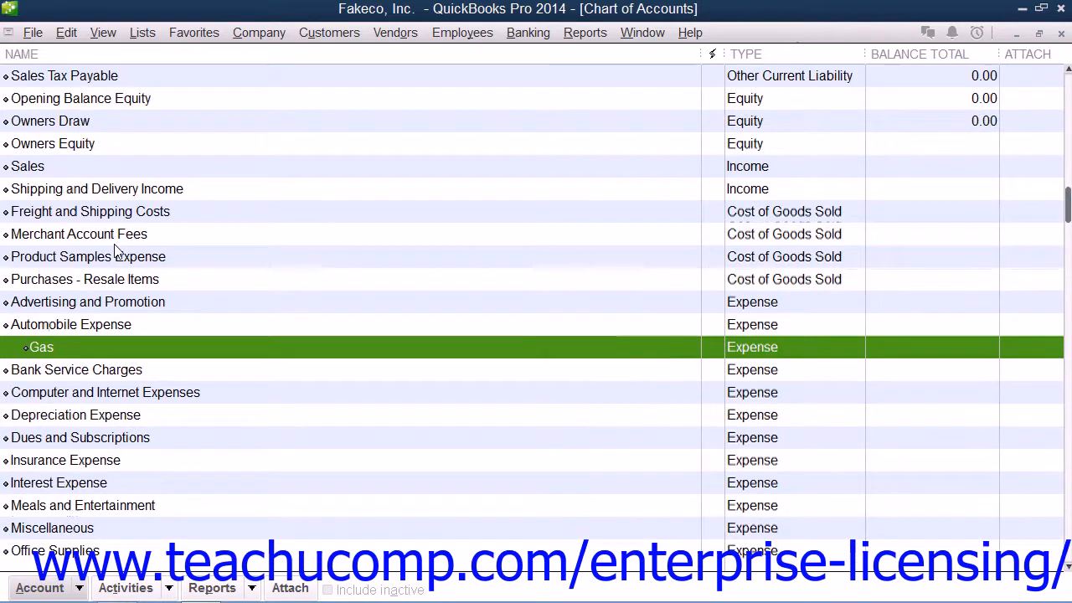
{"action": "scroll", "coordinate": [114, 251], "scroll_direction": "down", "scroll_amount": 1}
{"action": "scroll", "coordinate": [114, 252], "scroll_direction": "up", "scroll_amount": 1}
{"action": "scroll", "coordinate": [114, 251], "scroll_direction": "up", "scroll_amount": 1}
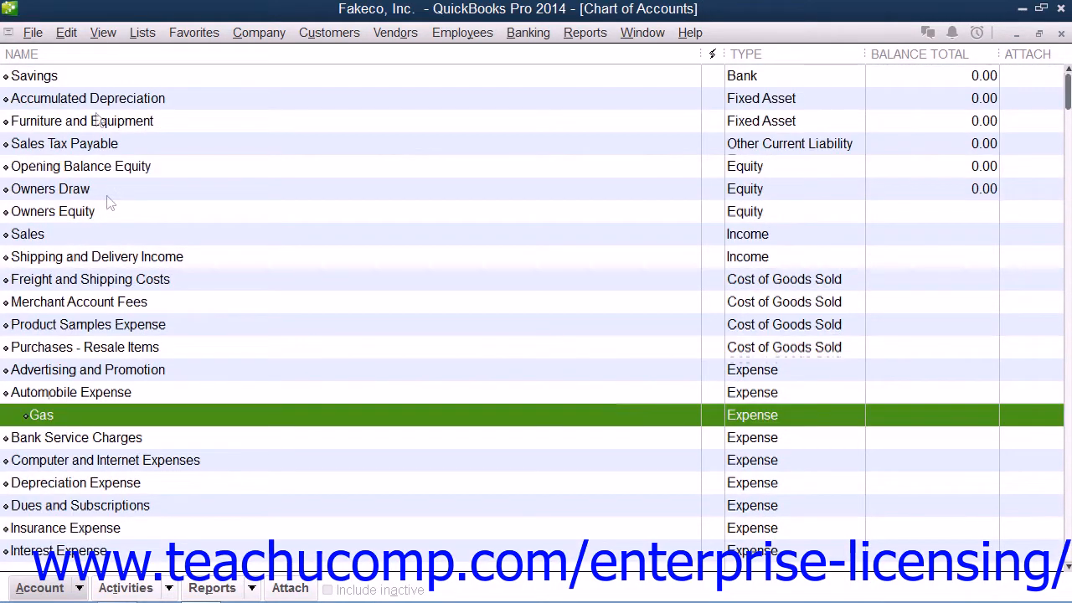
{"action": "left_click", "coordinate": [69, 74]}
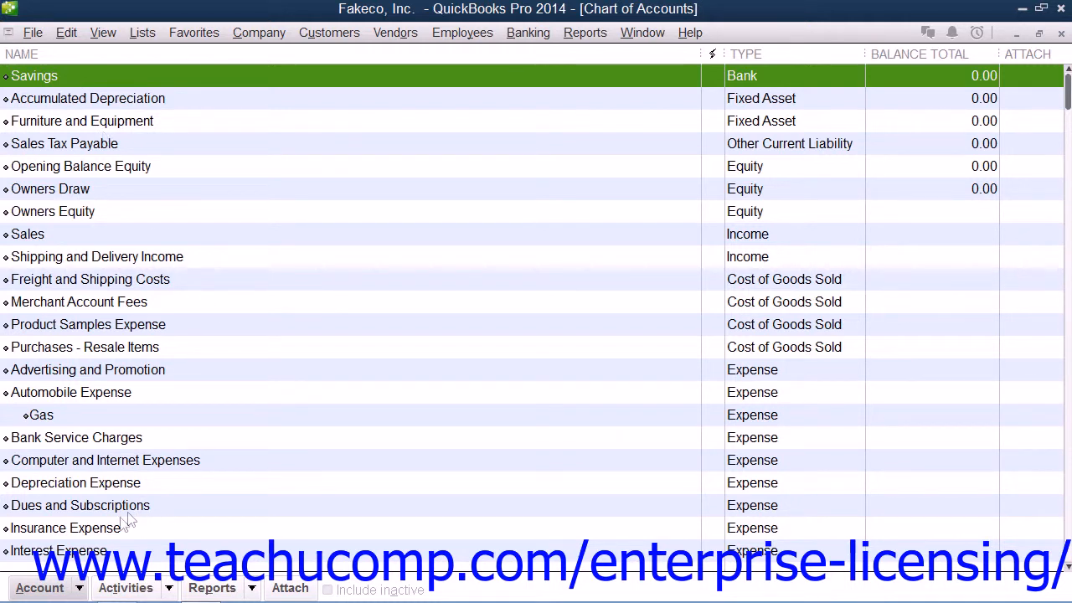
{"action": "left_click", "coordinate": [39, 589]}
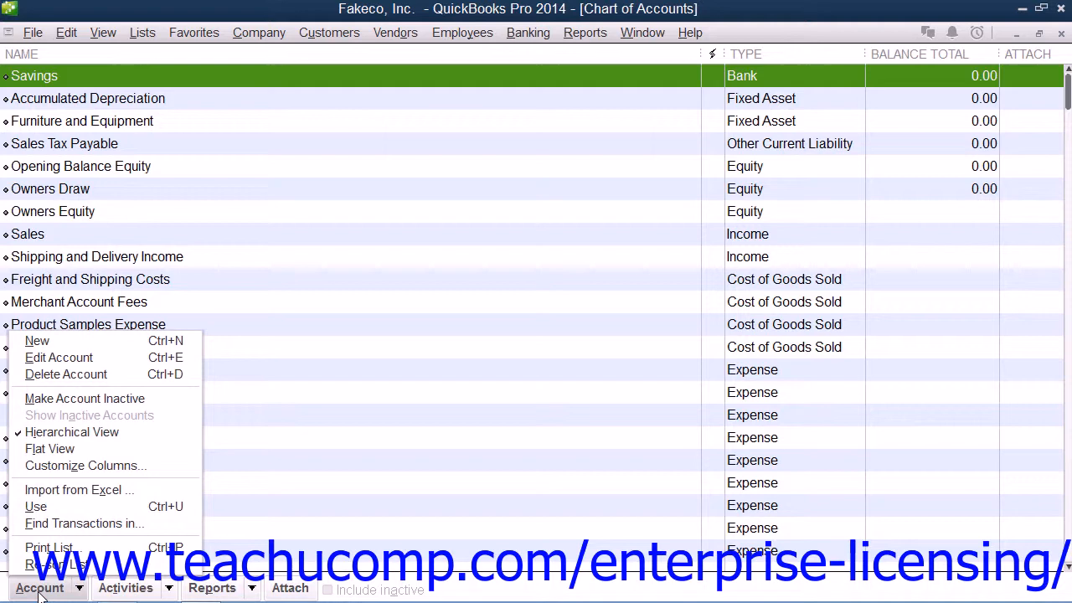
{"action": "left_click", "coordinate": [39, 357]}
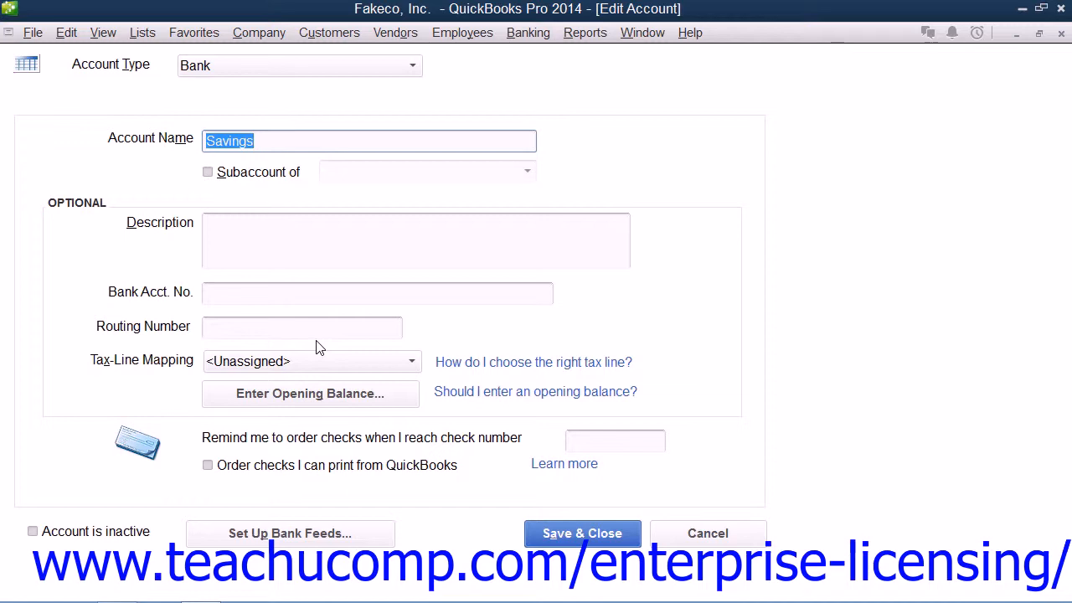
{"action": "left_click", "coordinate": [720, 534]}
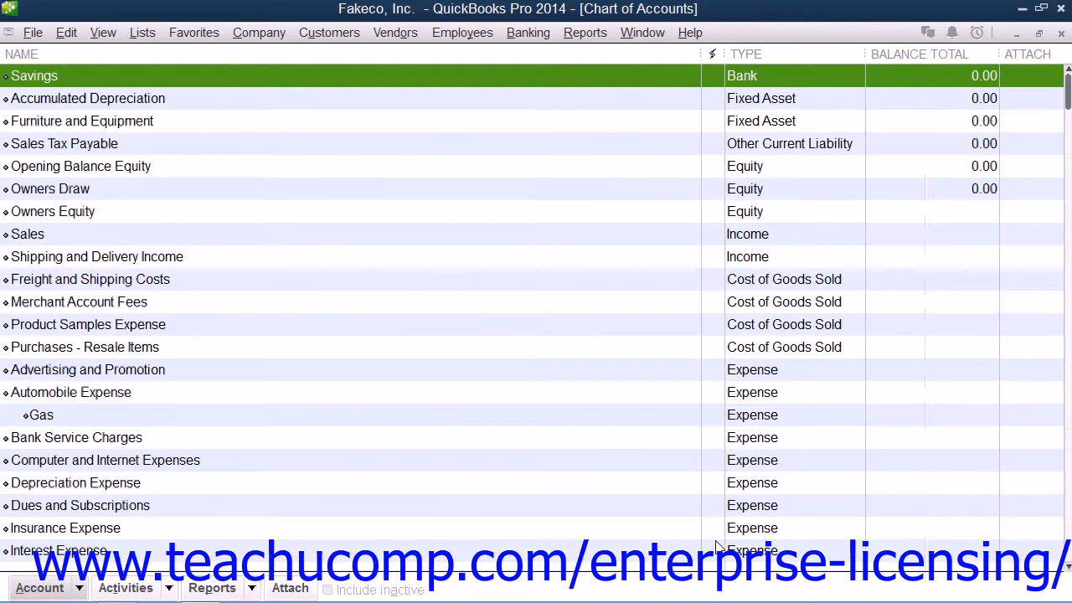
Rename the Savings bank account as "Savings- Primary" and save the change.
{"action": "right_click", "coordinate": [63, 78]}
{"action": "left_click", "coordinate": [113, 147]}
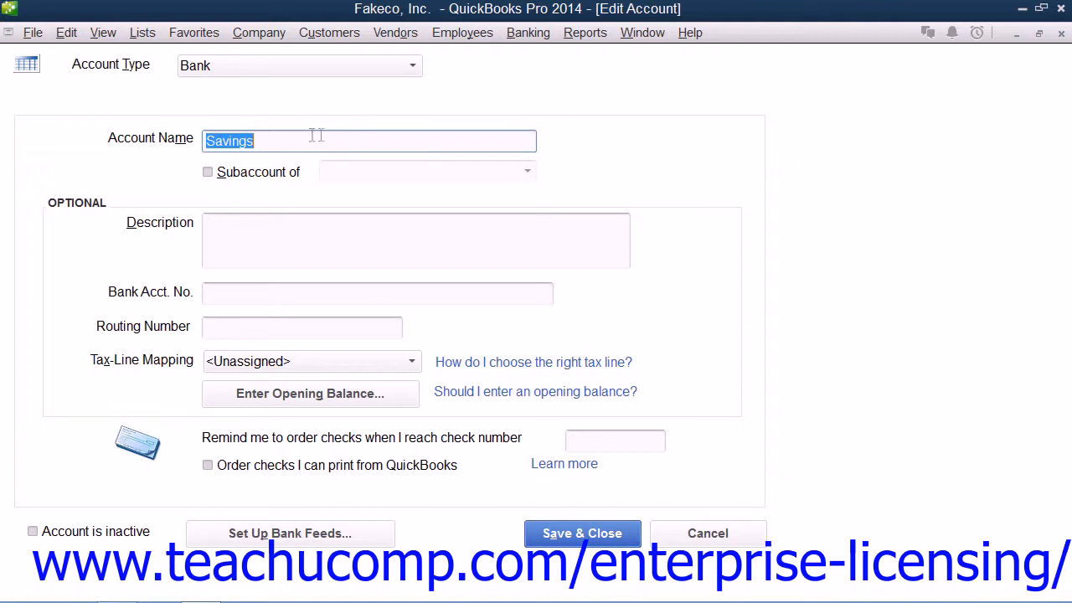
{"action": "left_click", "coordinate": [291, 141]}
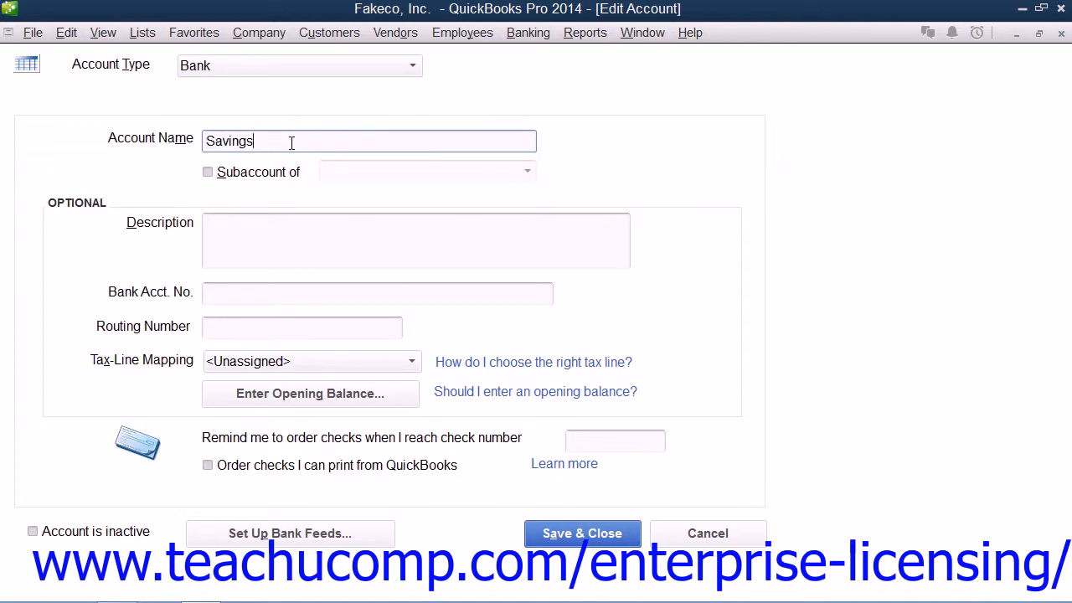
{"action": "type", "text": "- Primary"}
{"action": "left_click", "coordinate": [578, 536]}
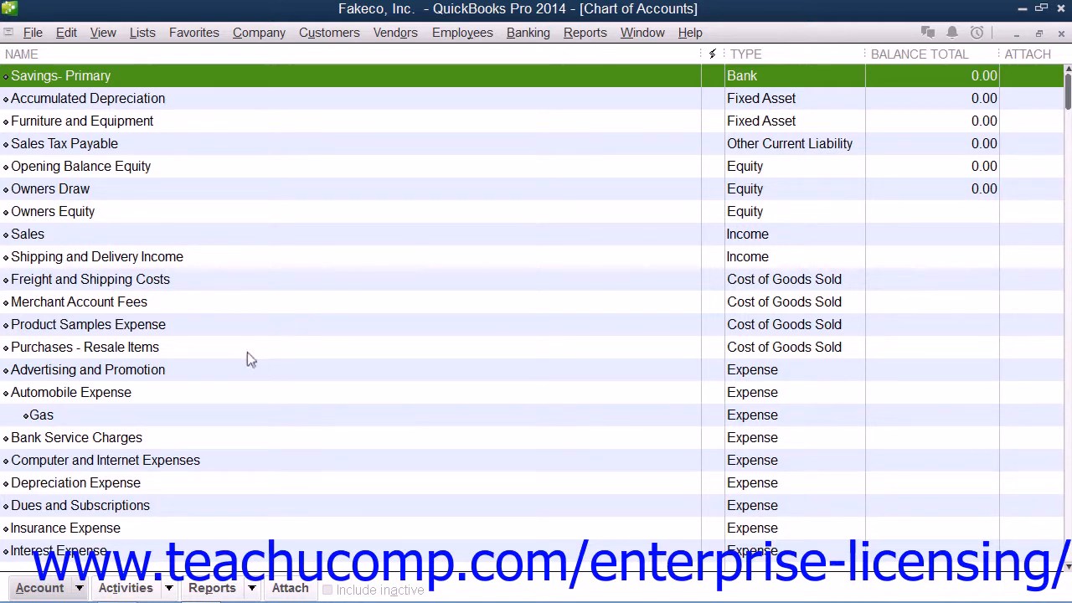
Delete the Miscellaneous expense account from the chart of accounts.
{"action": "scroll", "coordinate": [259, 383], "scroll_direction": "down", "scroll_amount": 4}
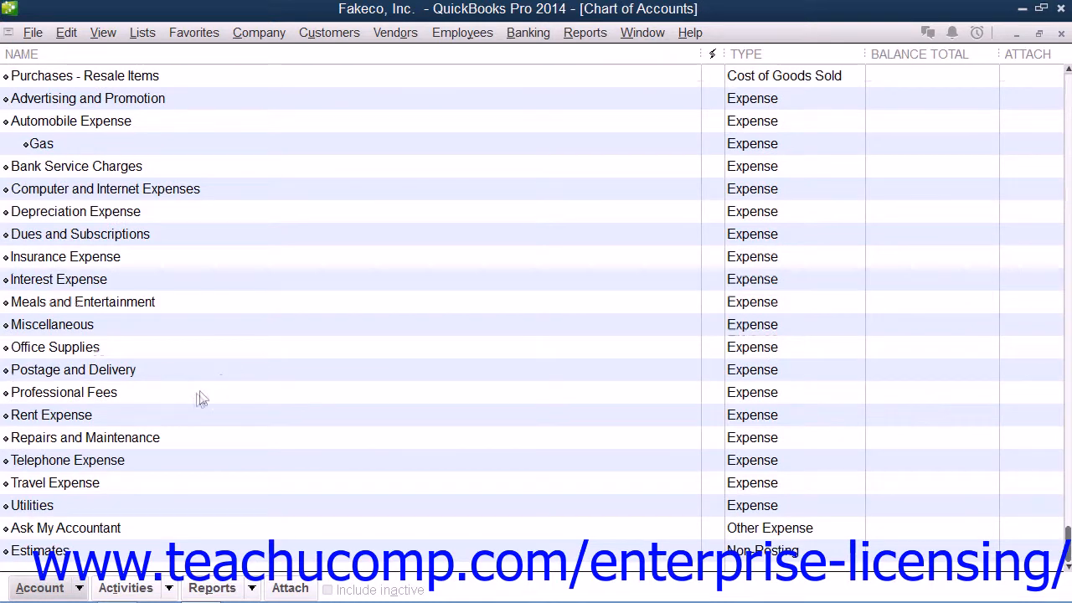
{"action": "left_click", "coordinate": [54, 325]}
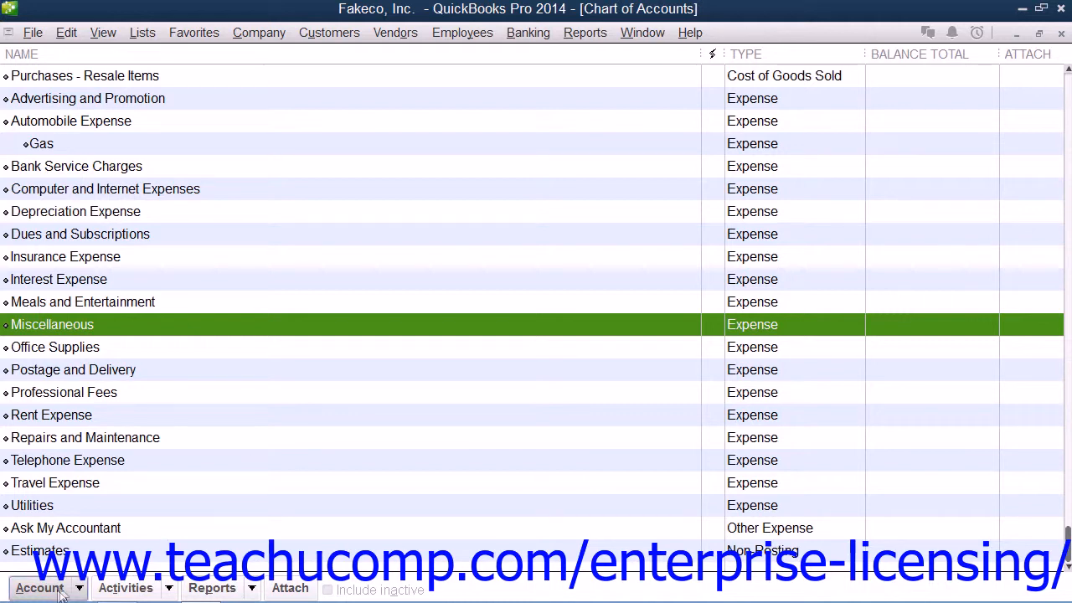
{"action": "left_click", "coordinate": [59, 590]}
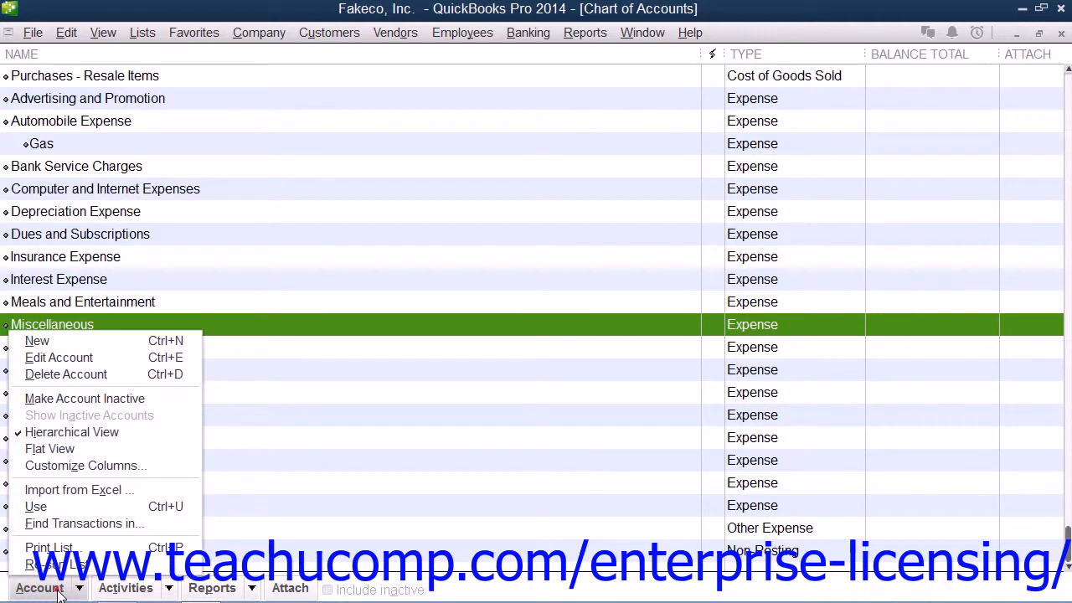
{"action": "left_click", "coordinate": [92, 375]}
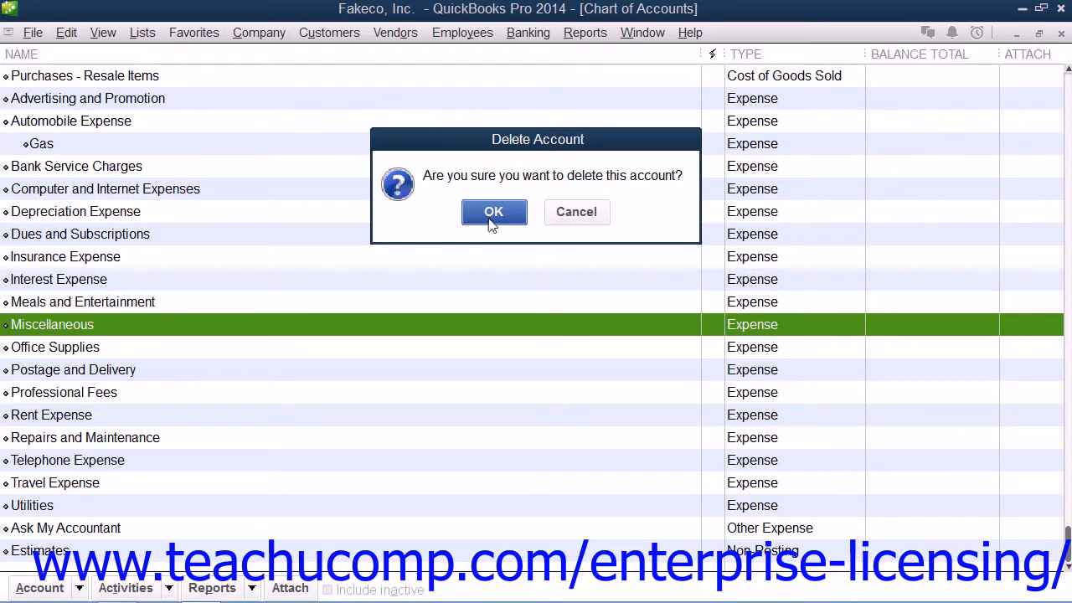
{"action": "left_click", "coordinate": [493, 216]}
Make the Gas subaccount under Automobile Expense inactive.
{"action": "scroll", "coordinate": [283, 363], "scroll_direction": "up", "scroll_amount": 4}
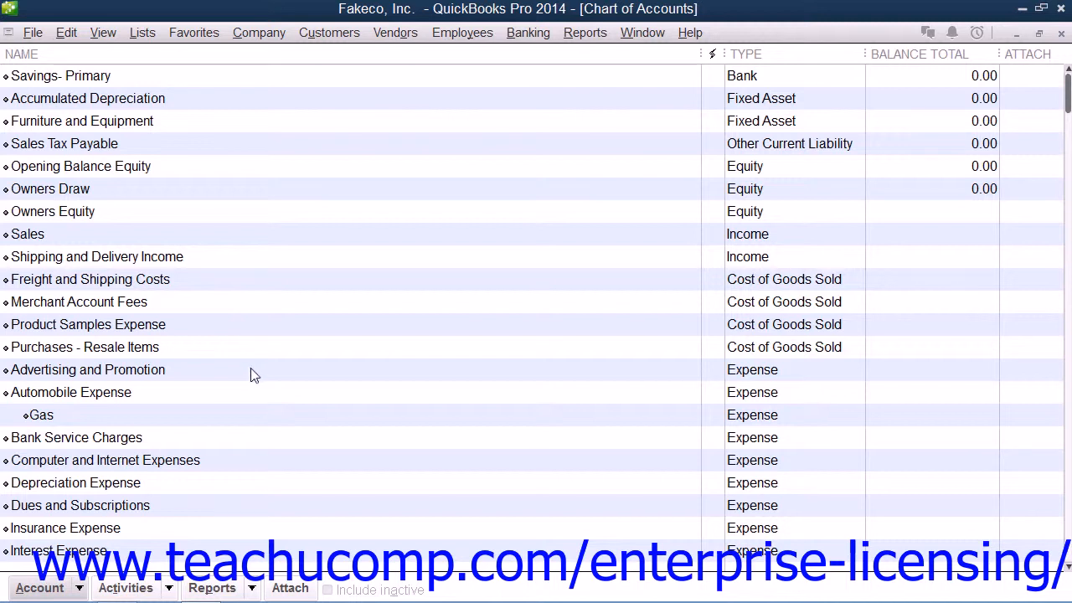
{"action": "left_click", "coordinate": [101, 418]}
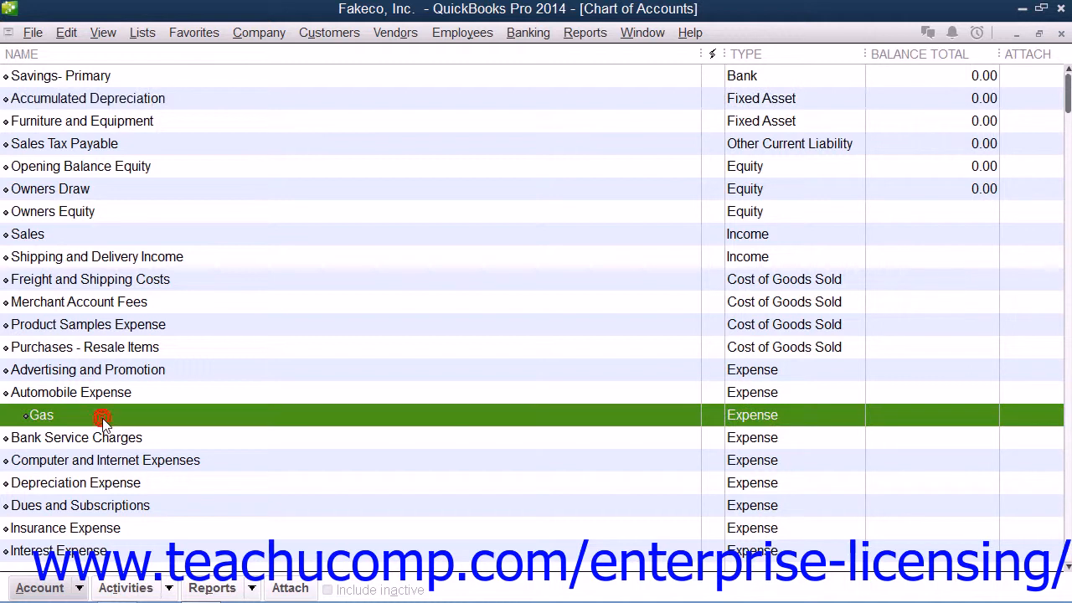
{"action": "left_click", "coordinate": [38, 588]}
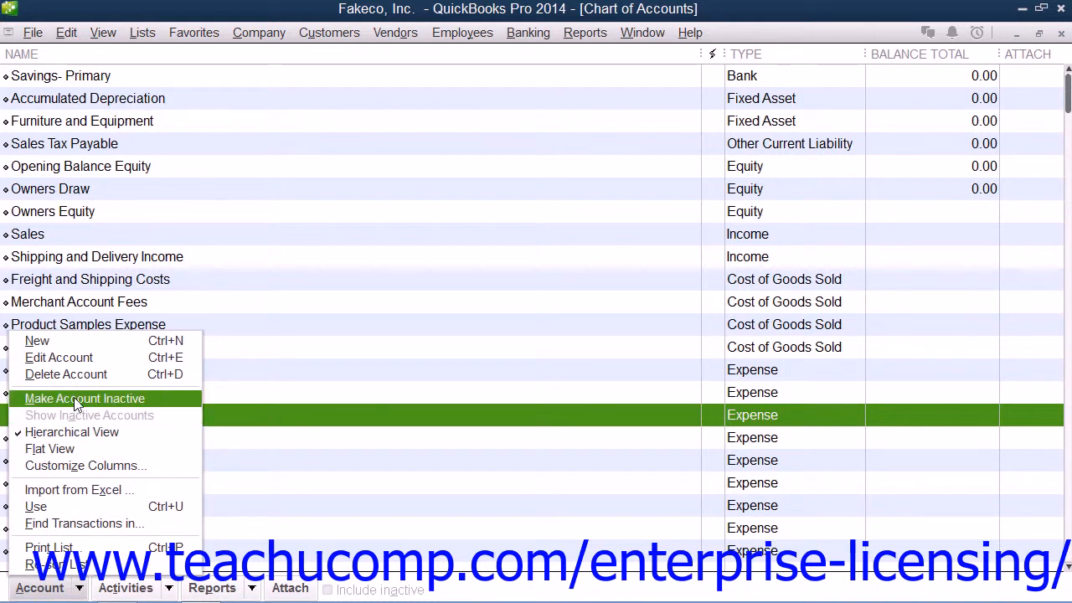
{"action": "key", "text": "Escape"}
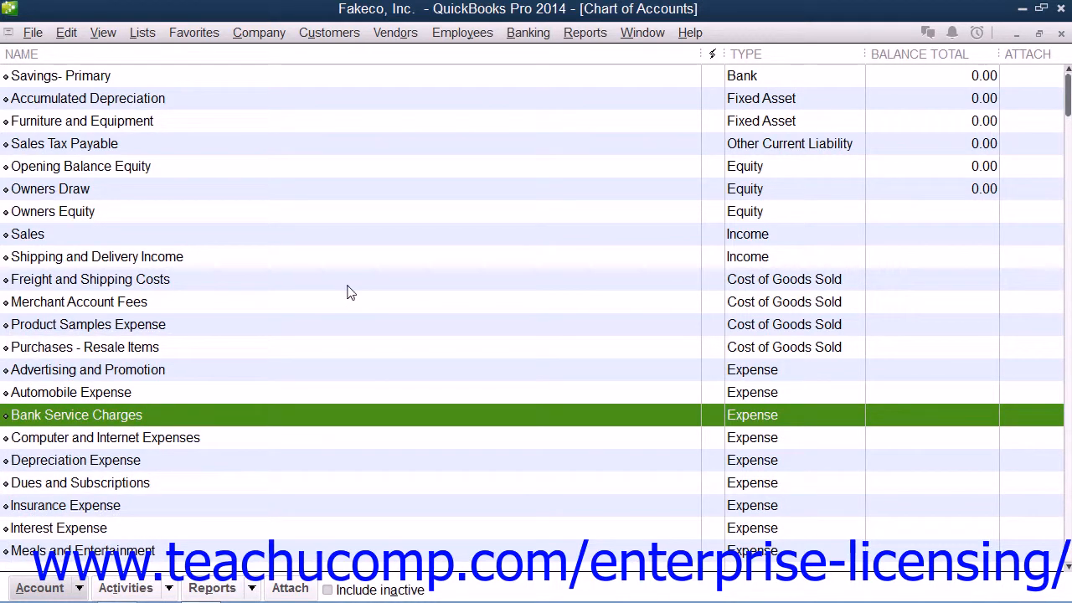